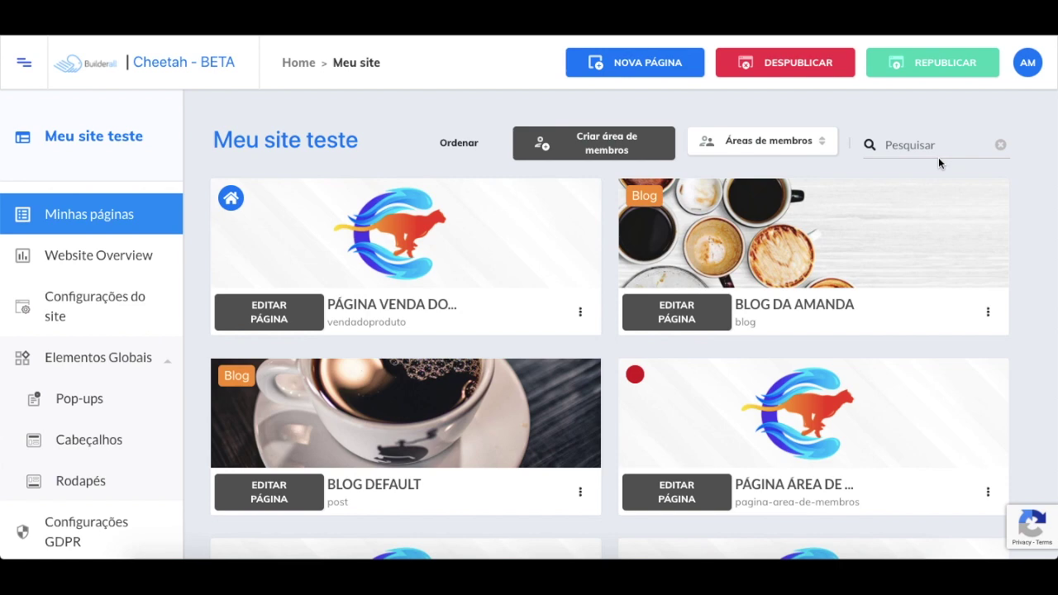
Create a members page for the site from the end of the page list and save it
{"action": "scroll", "coordinate": [938, 158], "scroll_direction": "down", "scroll_amount": 15}
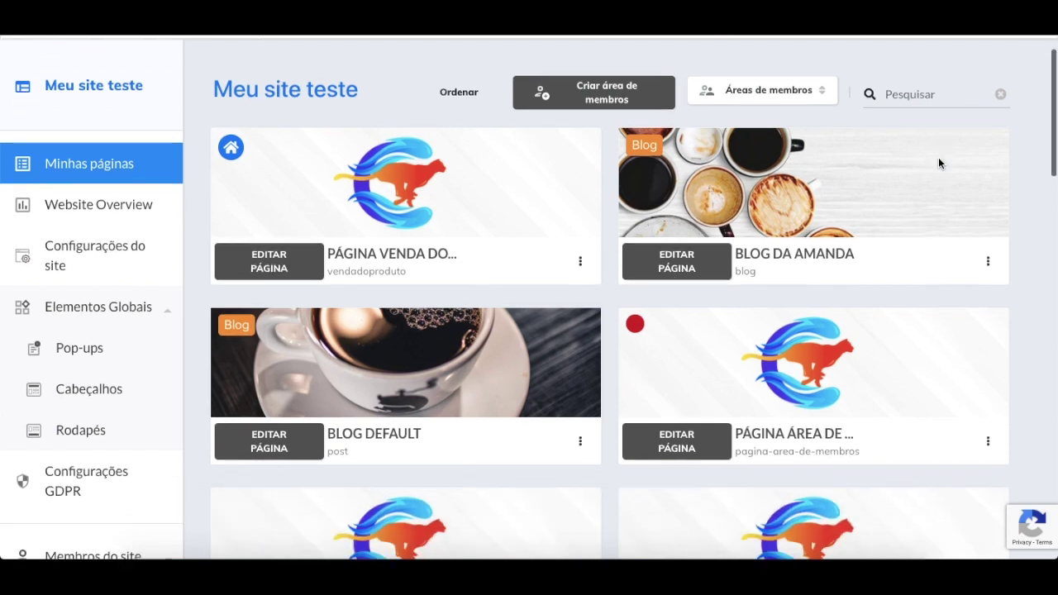
{"action": "scroll", "coordinate": [938, 162], "scroll_direction": "up", "scroll_amount": 2}
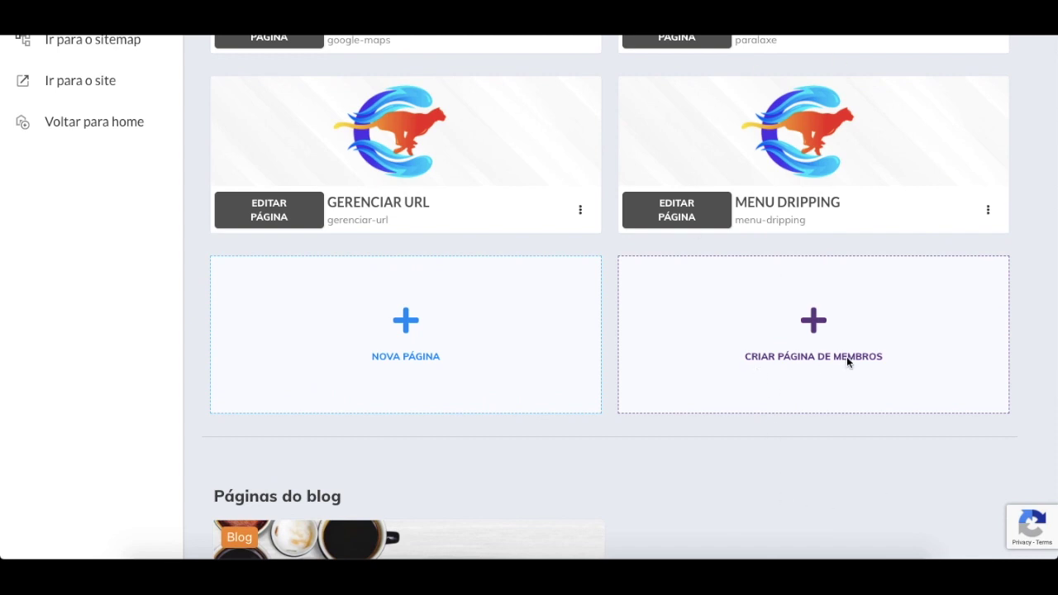
{"action": "left_click", "coordinate": [814, 327]}
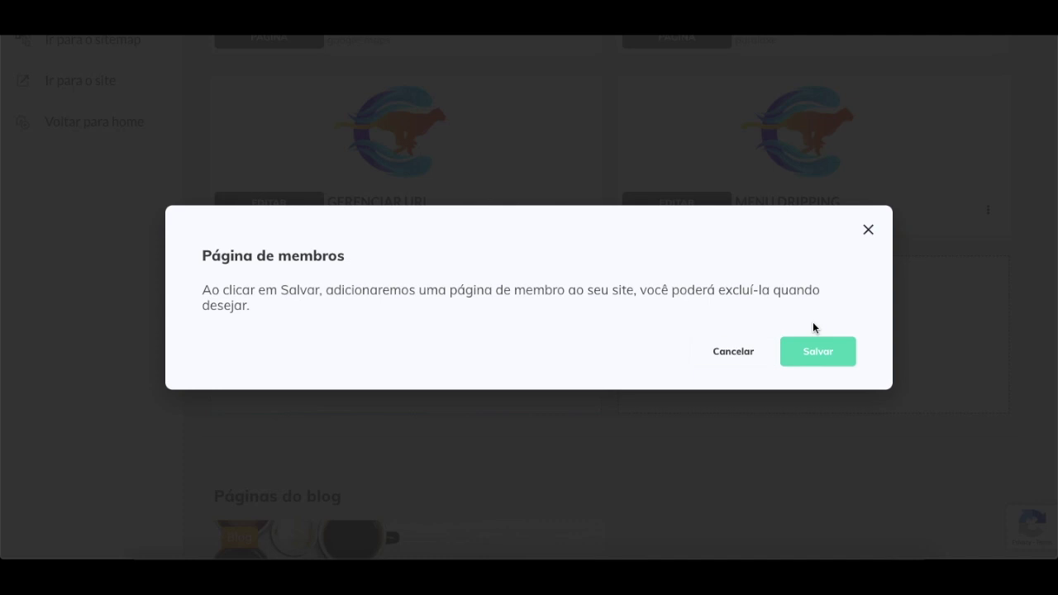
{"action": "left_click", "coordinate": [826, 354]}
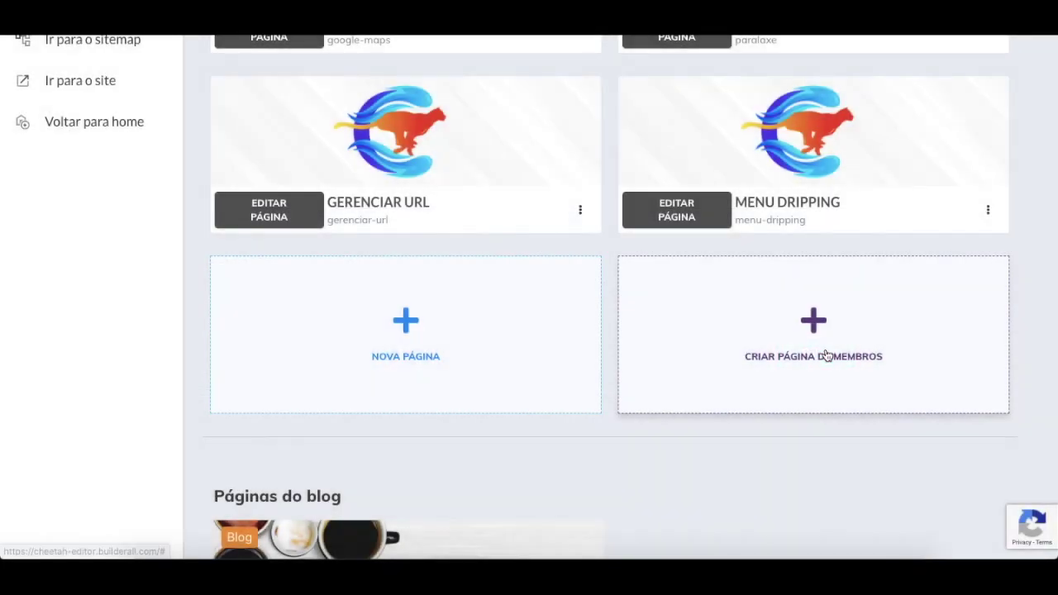
Open the new Members page in the page editor
{"action": "scroll", "coordinate": [653, 318], "scroll_direction": "up", "scroll_amount": 1}
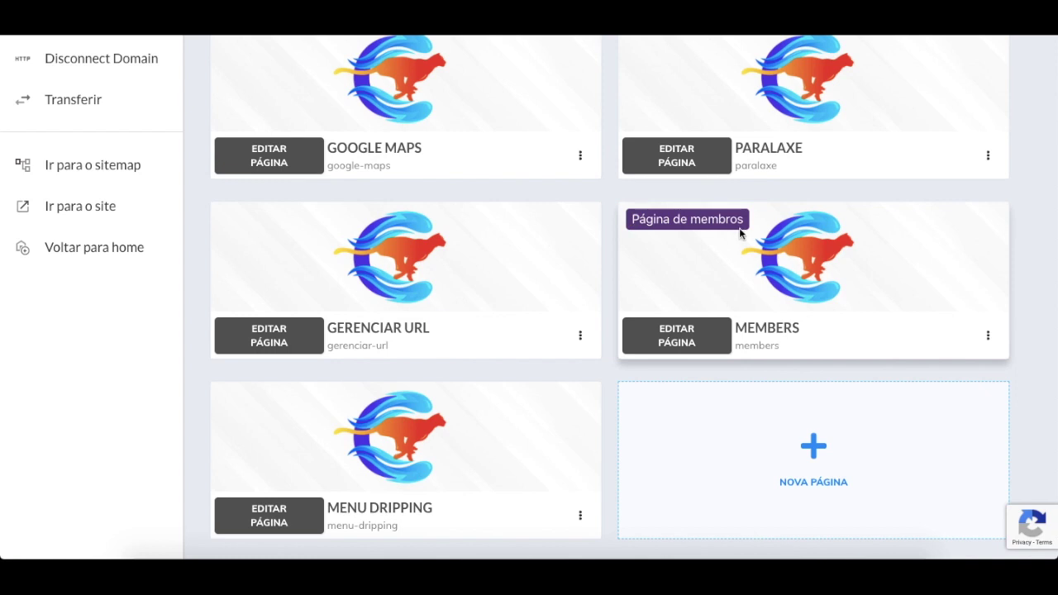
{"action": "mouse_move", "coordinate": [755, 221]}
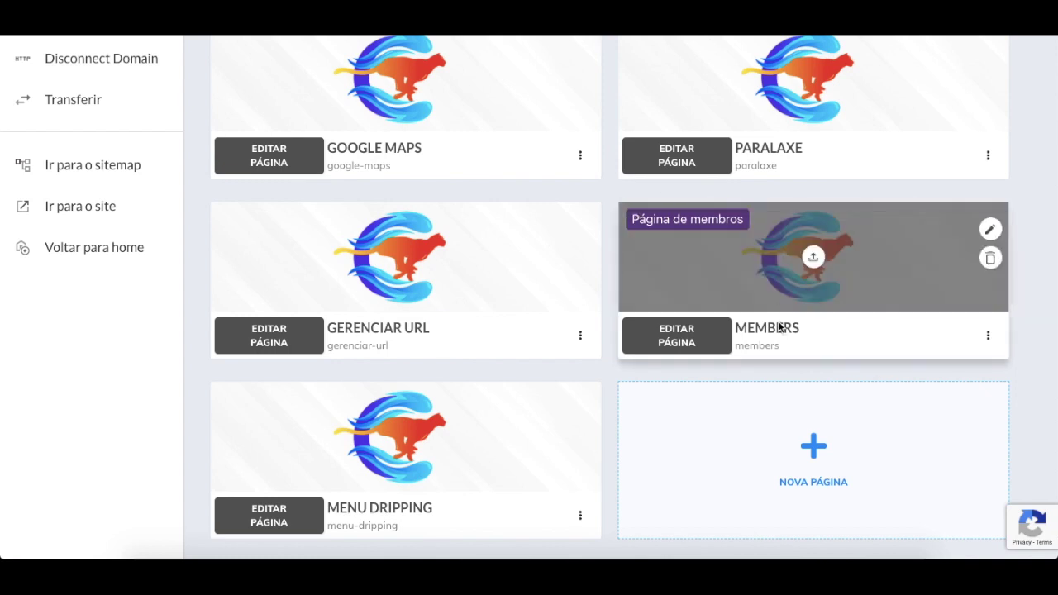
{"action": "left_click", "coordinate": [691, 351]}
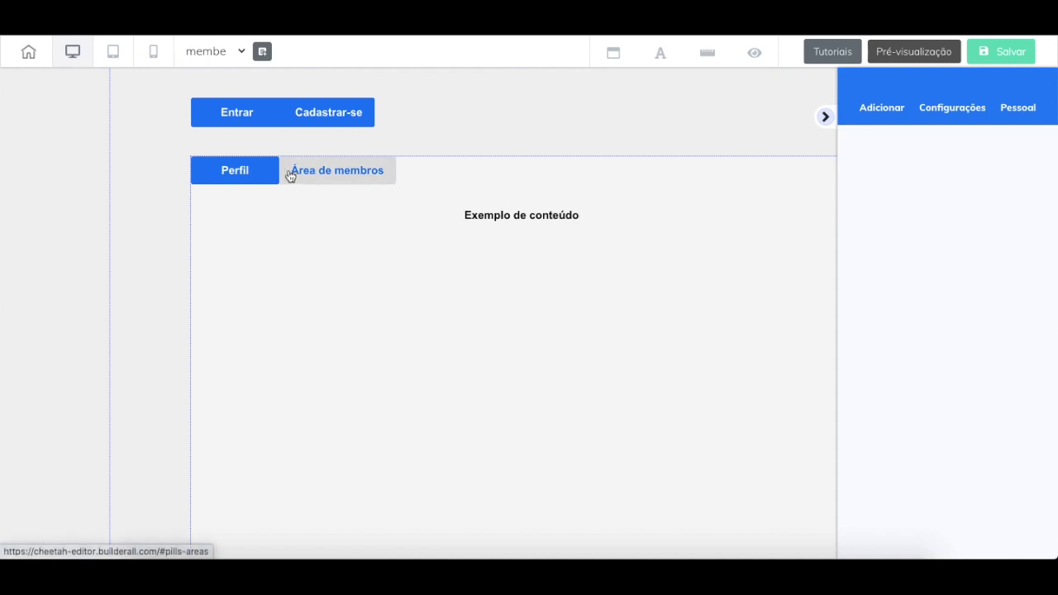
Open the settings of the user content element and review its general, colour, border, shadow and advanced options
{"action": "left_click", "coordinate": [239, 176]}
{"action": "left_click", "coordinate": [987, 201]}
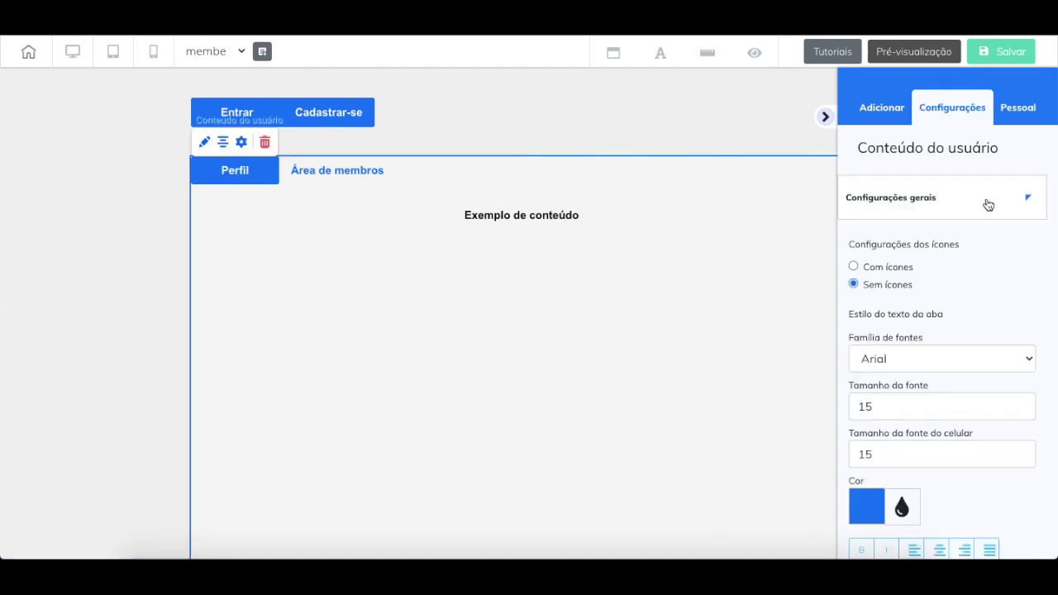
{"action": "scroll", "coordinate": [877, 281], "scroll_direction": "down", "scroll_amount": 1}
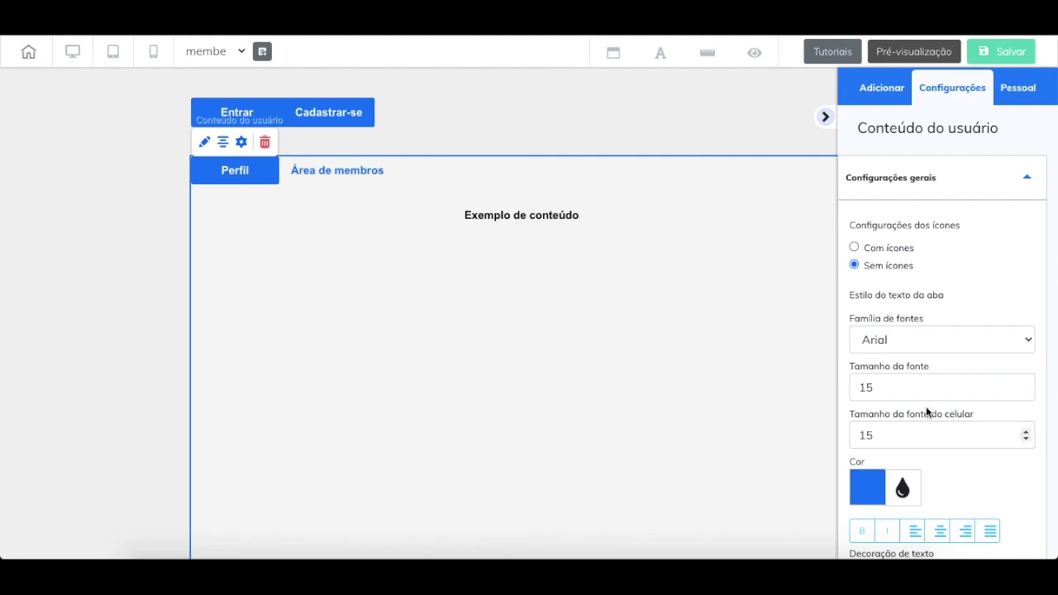
{"action": "scroll", "coordinate": [926, 406], "scroll_direction": "down", "scroll_amount": 6}
{"action": "scroll", "coordinate": [925, 409], "scroll_direction": "down", "scroll_amount": 5}
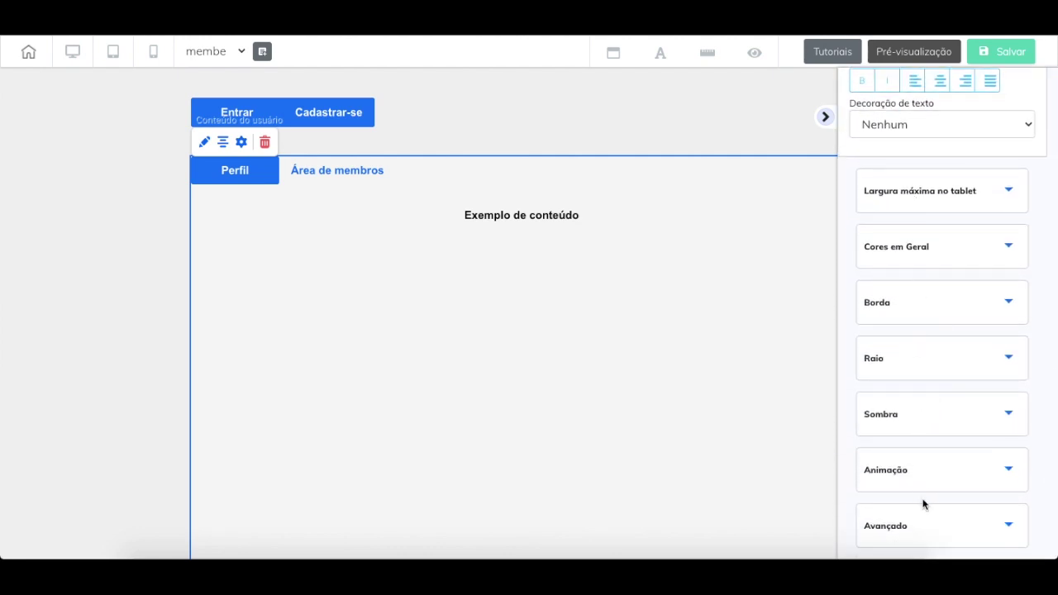
{"action": "scroll", "coordinate": [903, 372], "scroll_direction": "up", "scroll_amount": 12}
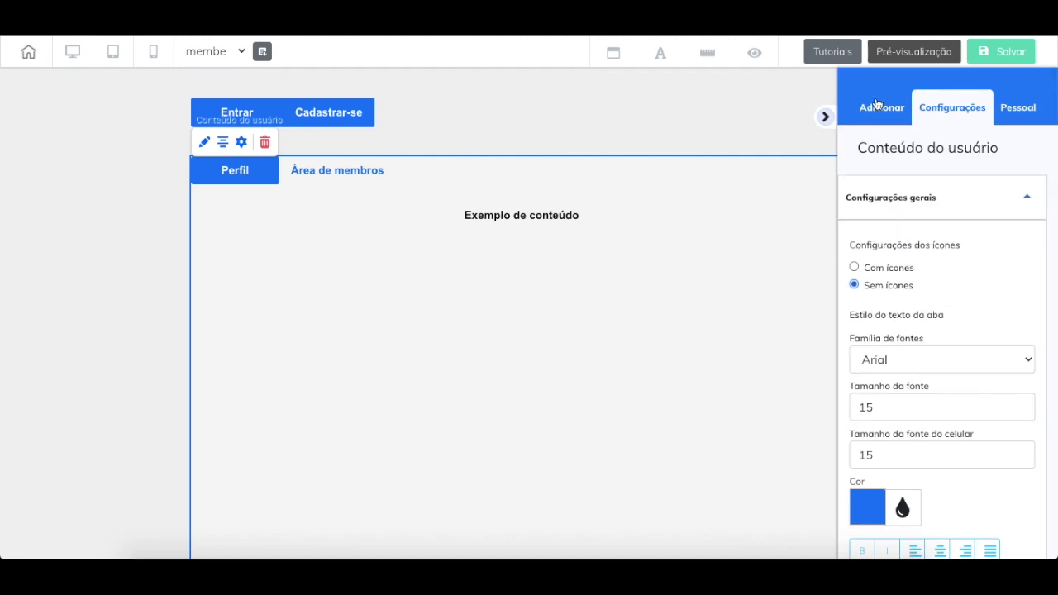
Examine the Perfil and Área de membros tabs and the Entrar/Cadastrar-se user button on the members page
{"action": "left_click", "coordinate": [355, 174]}
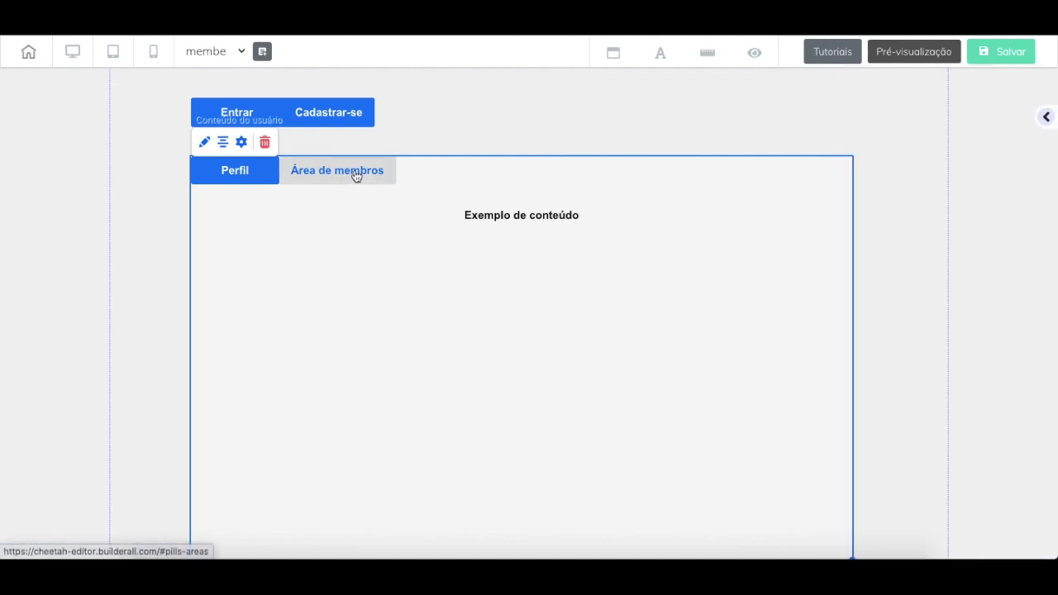
{"action": "left_click", "coordinate": [317, 172]}
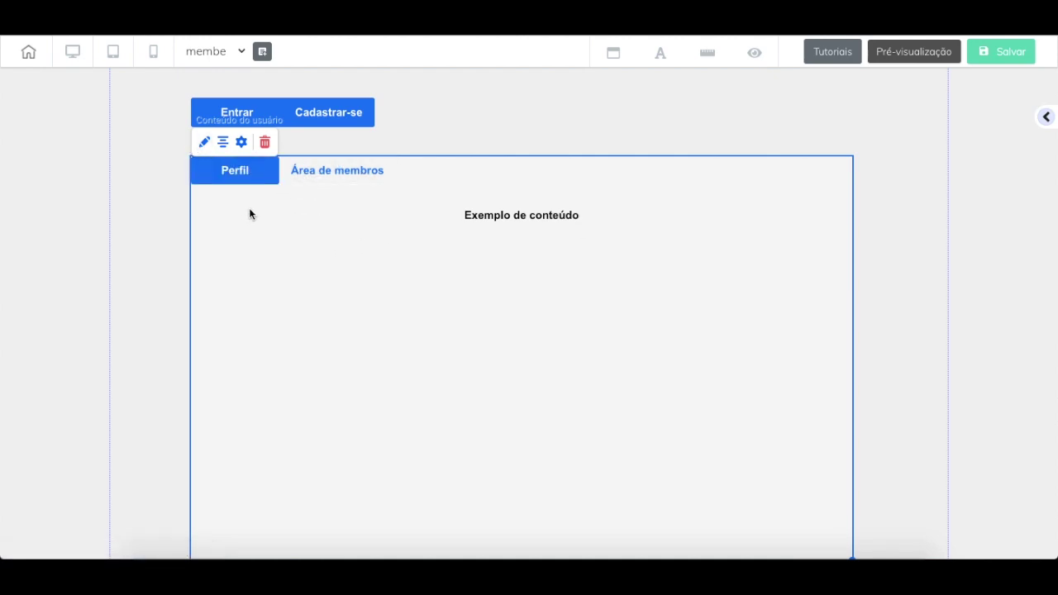
{"action": "left_click", "coordinate": [219, 252]}
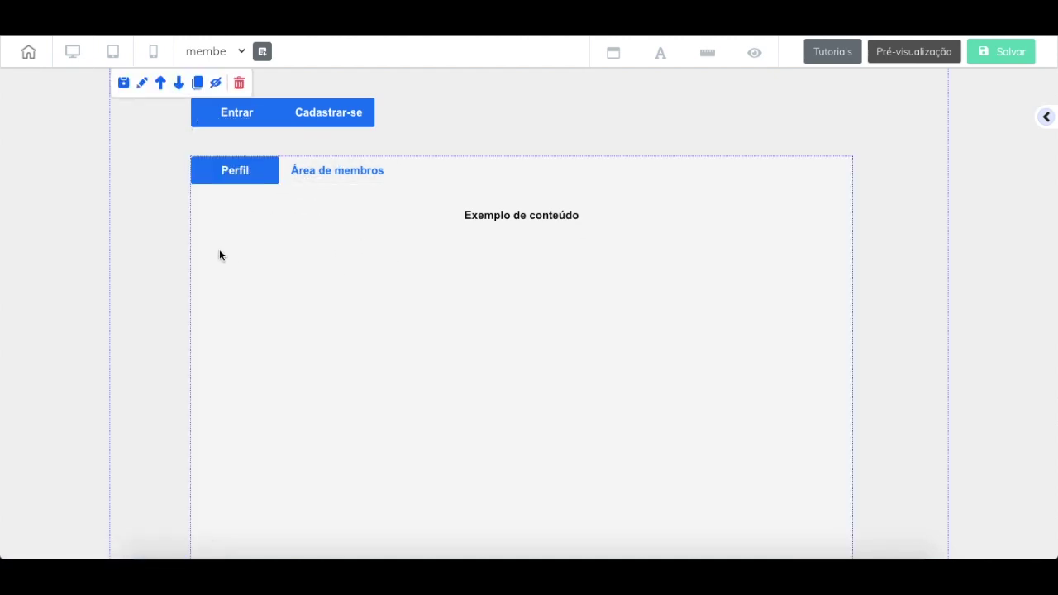
{"action": "left_click", "coordinate": [333, 114]}
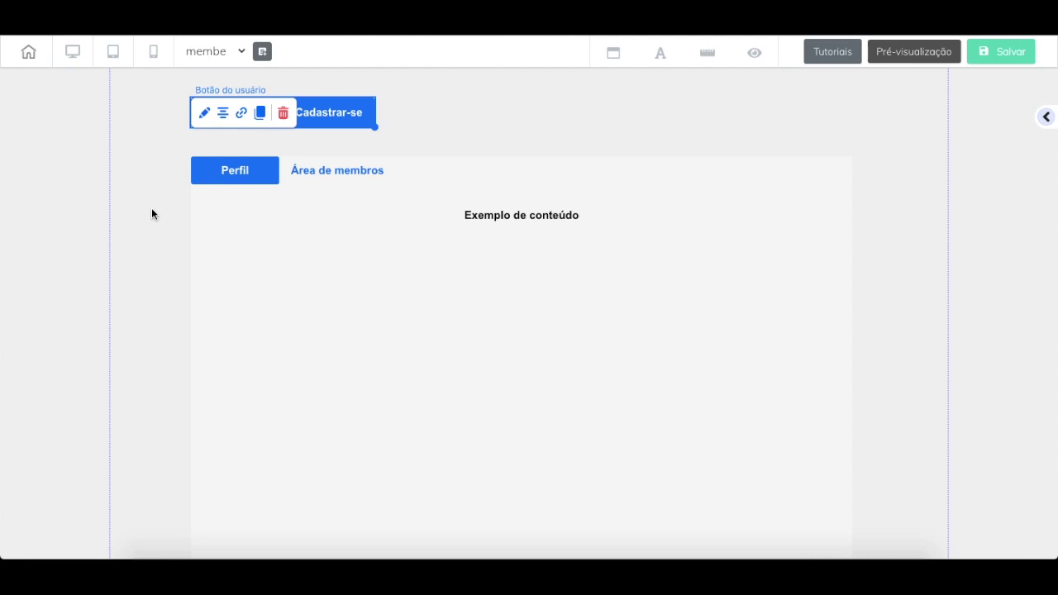
{"action": "scroll", "coordinate": [152, 210], "scroll_direction": "down", "scroll_amount": 1}
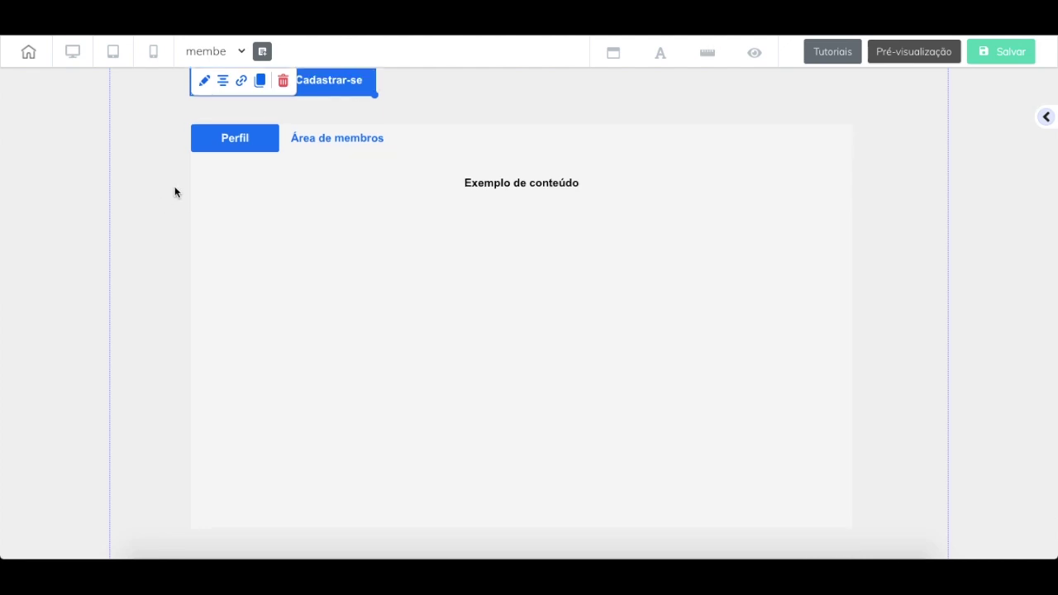
{"action": "left_click", "coordinate": [250, 148]}
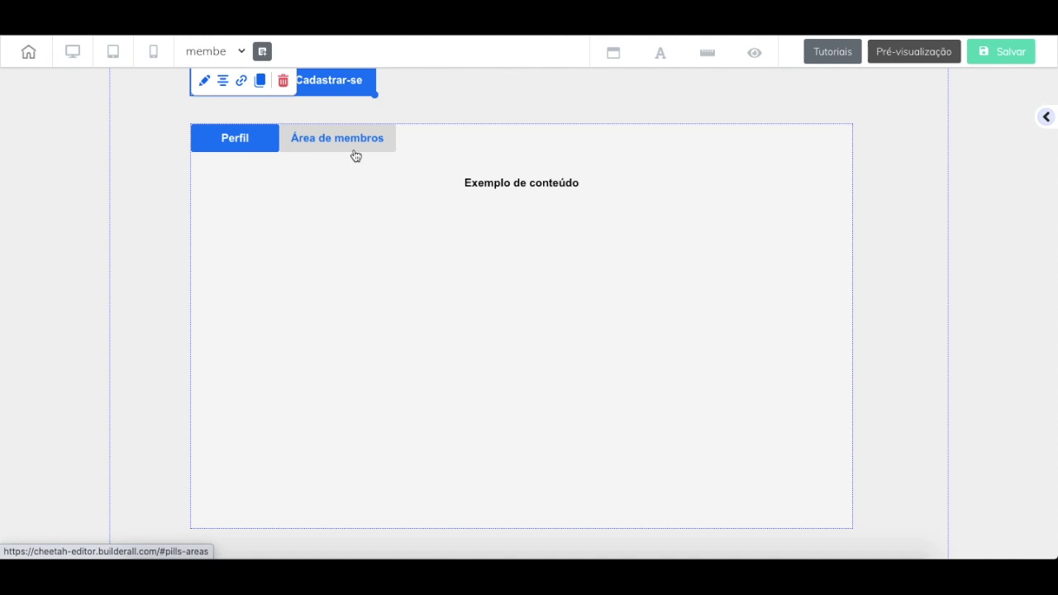
{"action": "scroll", "coordinate": [875, 439], "scroll_direction": "up", "scroll_amount": 1}
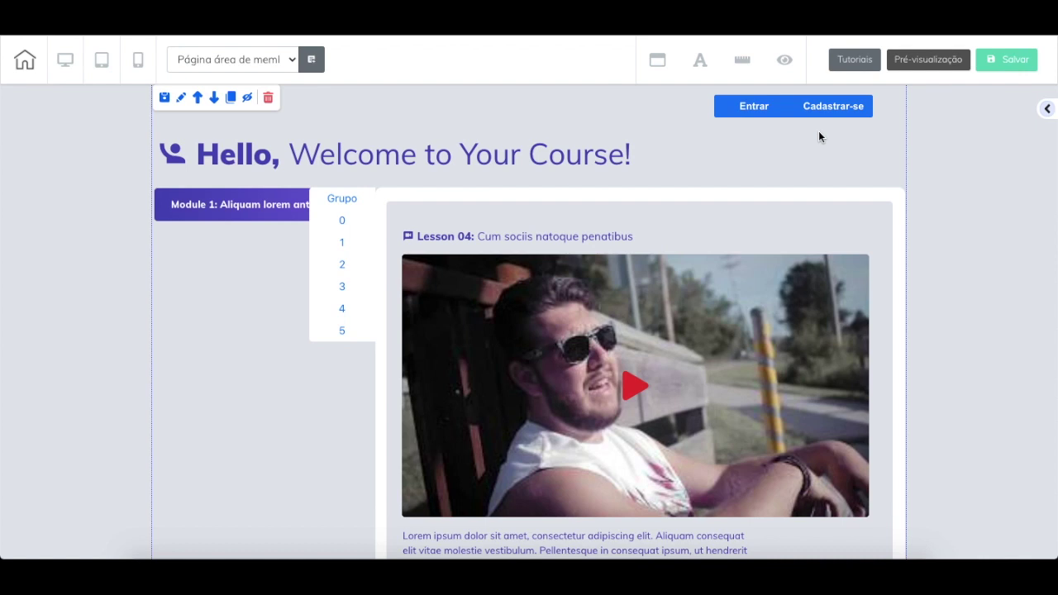
Look through the two course module panels on the members area page
{"action": "scroll", "coordinate": [818, 130], "scroll_direction": "down", "scroll_amount": 6}
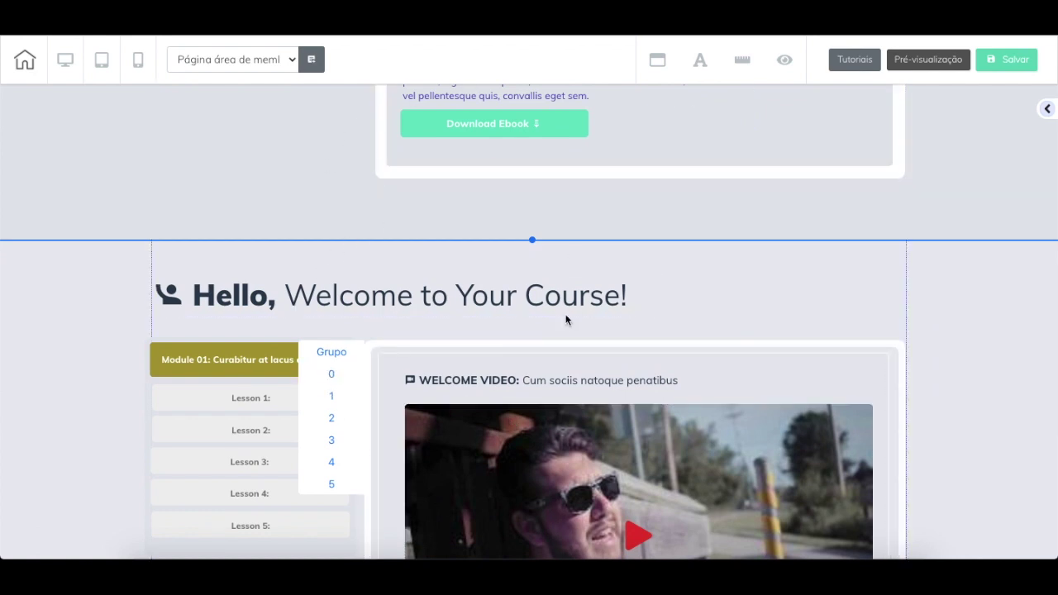
{"action": "scroll", "coordinate": [564, 317], "scroll_direction": "down", "scroll_amount": 4}
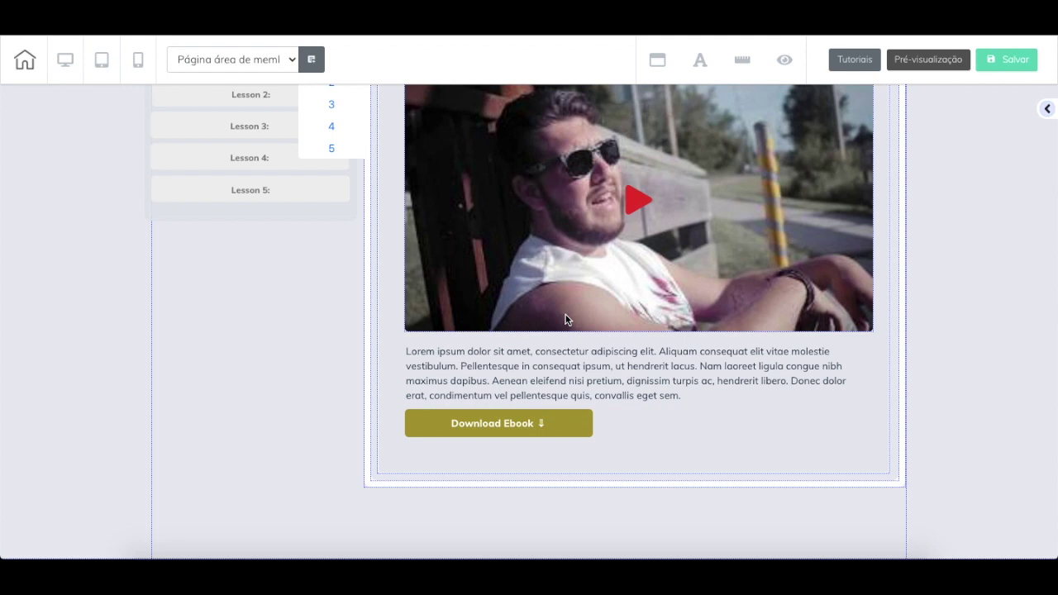
{"action": "scroll", "coordinate": [567, 319], "scroll_direction": "down", "scroll_amount": 5}
Browse the ready-made panels in the Área de Membros category, then close the add-panel sidebar
{"action": "left_click", "coordinate": [1047, 109]}
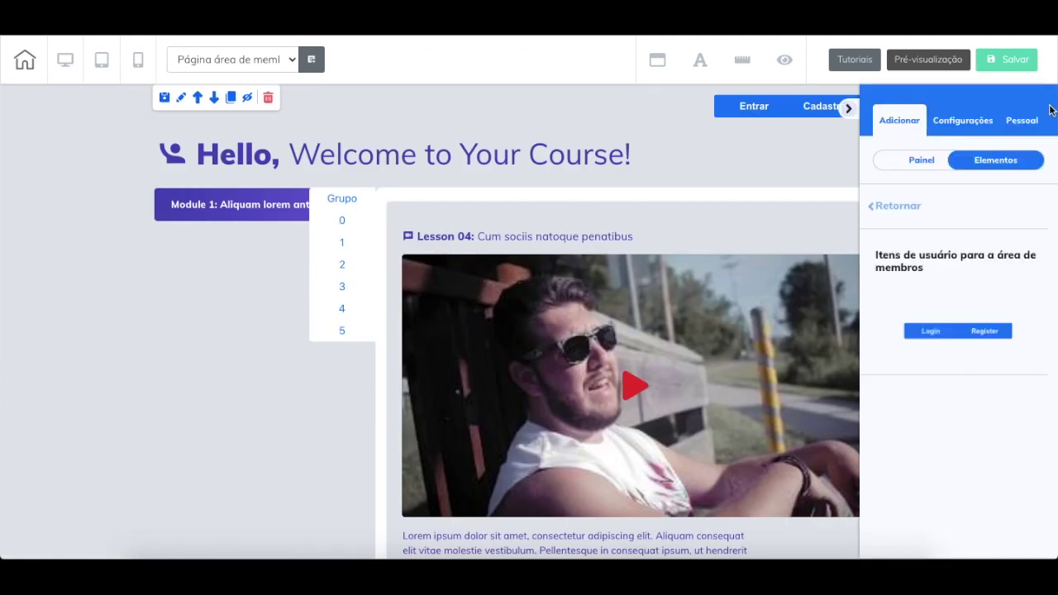
{"action": "left_click", "coordinate": [909, 160]}
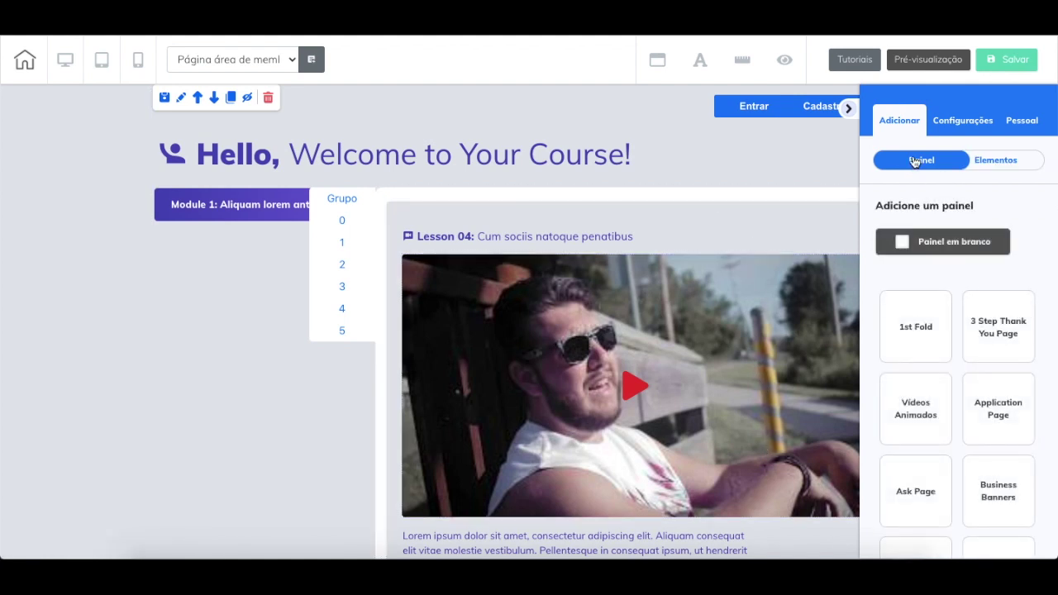
{"action": "scroll", "coordinate": [970, 351], "scroll_direction": "down", "scroll_amount": 10}
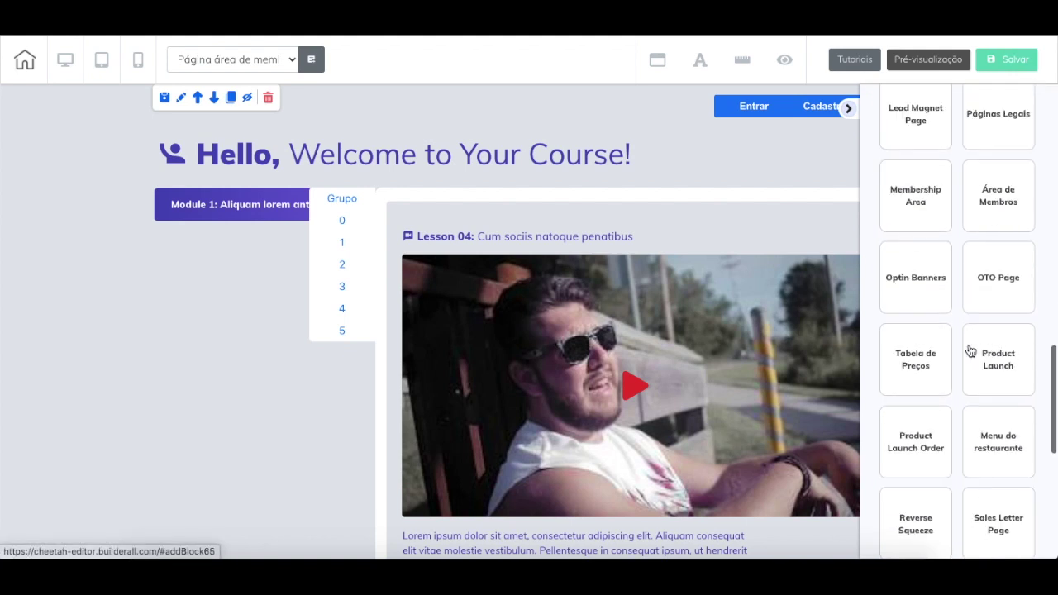
{"action": "left_click", "coordinate": [1008, 210]}
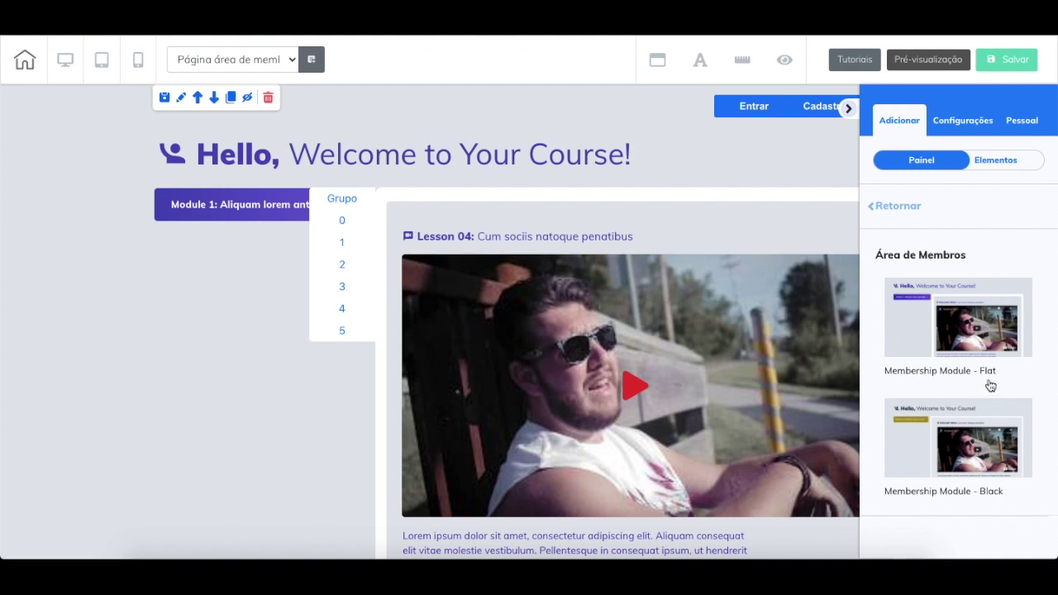
{"action": "left_click", "coordinate": [886, 206]}
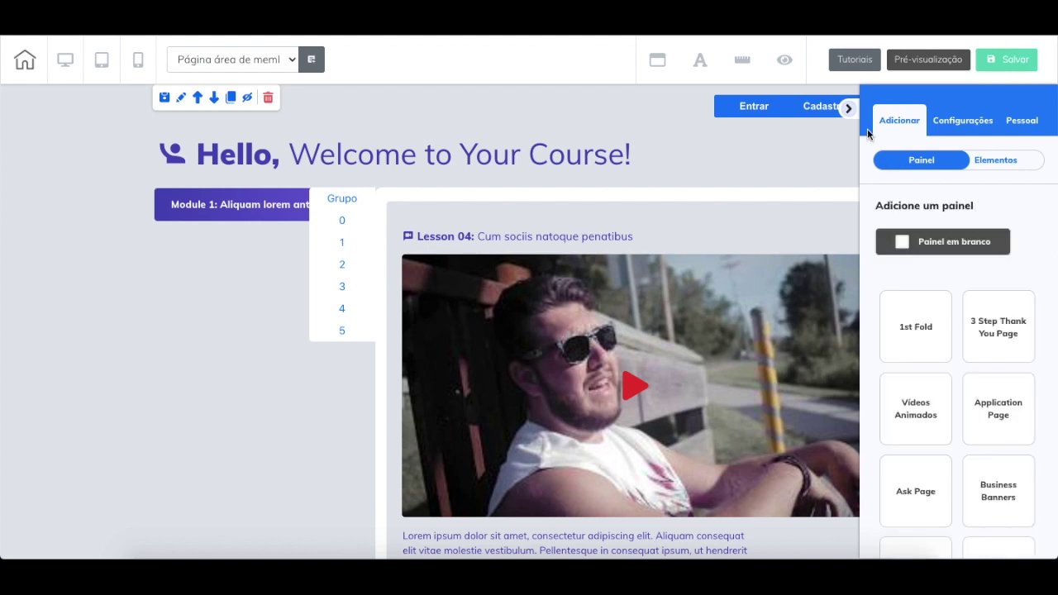
{"action": "left_click", "coordinate": [848, 108]}
Expand the Module 1 accordion in the first course panel, review its available settings and close them
{"action": "scroll", "coordinate": [906, 173], "scroll_direction": "down", "scroll_amount": 1}
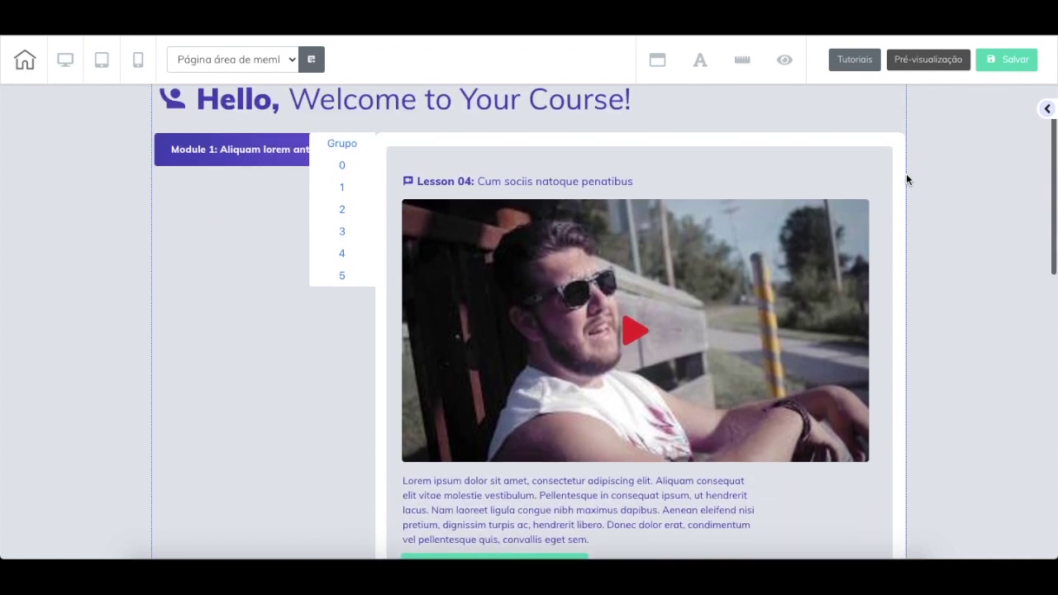
{"action": "scroll", "coordinate": [906, 175], "scroll_direction": "up", "scroll_amount": 1}
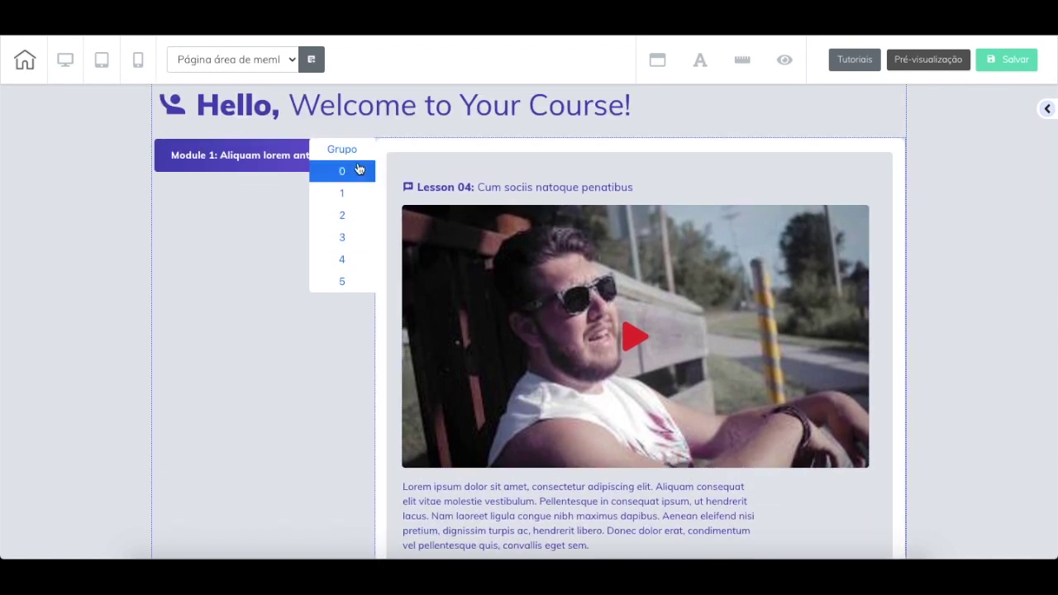
{"action": "left_click", "coordinate": [261, 157]}
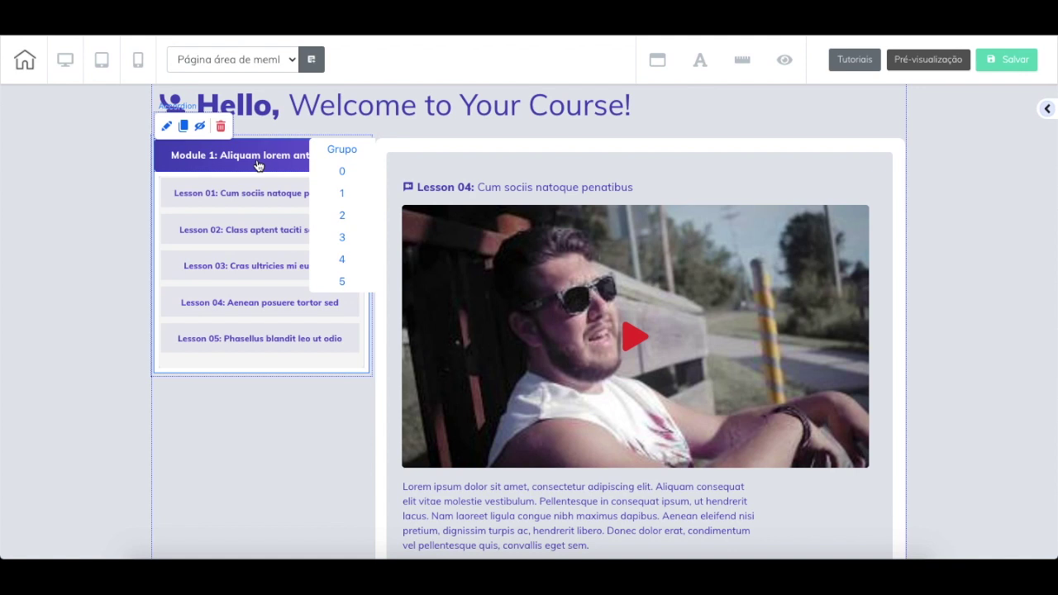
{"action": "left_click", "coordinate": [166, 126]}
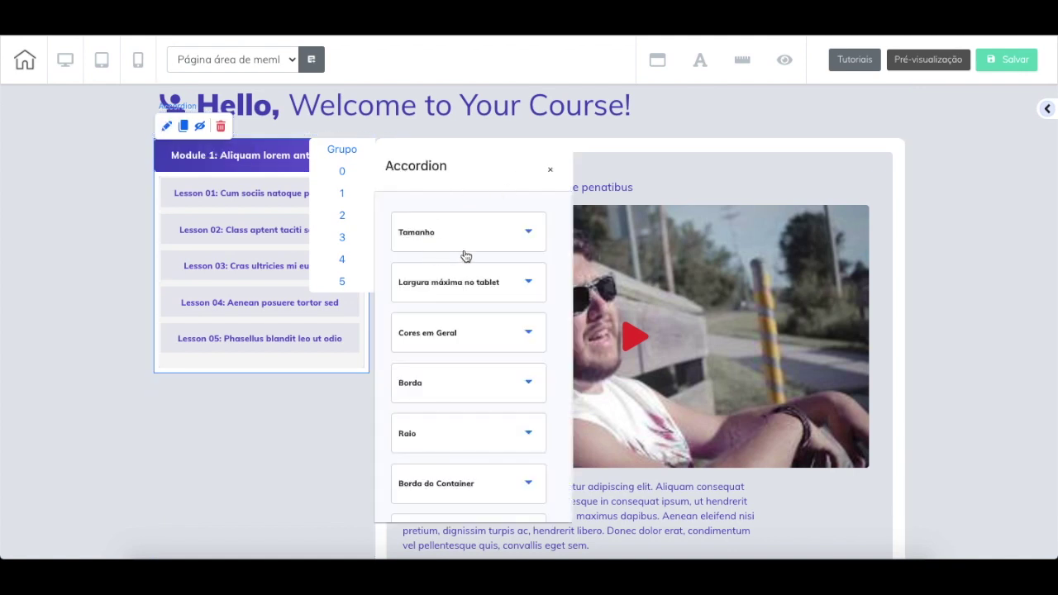
{"action": "scroll", "coordinate": [469, 369], "scroll_direction": "down", "scroll_amount": 2}
{"action": "scroll", "coordinate": [469, 368], "scroll_direction": "down", "scroll_amount": 2}
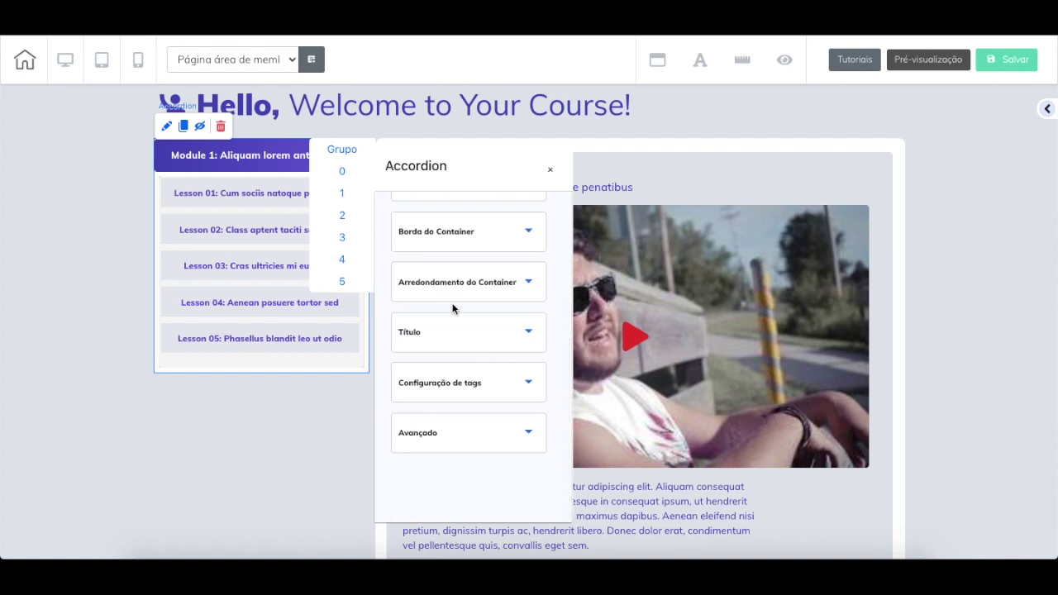
{"action": "scroll", "coordinate": [445, 294], "scroll_direction": "up", "scroll_amount": 1}
{"action": "scroll", "coordinate": [447, 295], "scroll_direction": "up", "scroll_amount": 4}
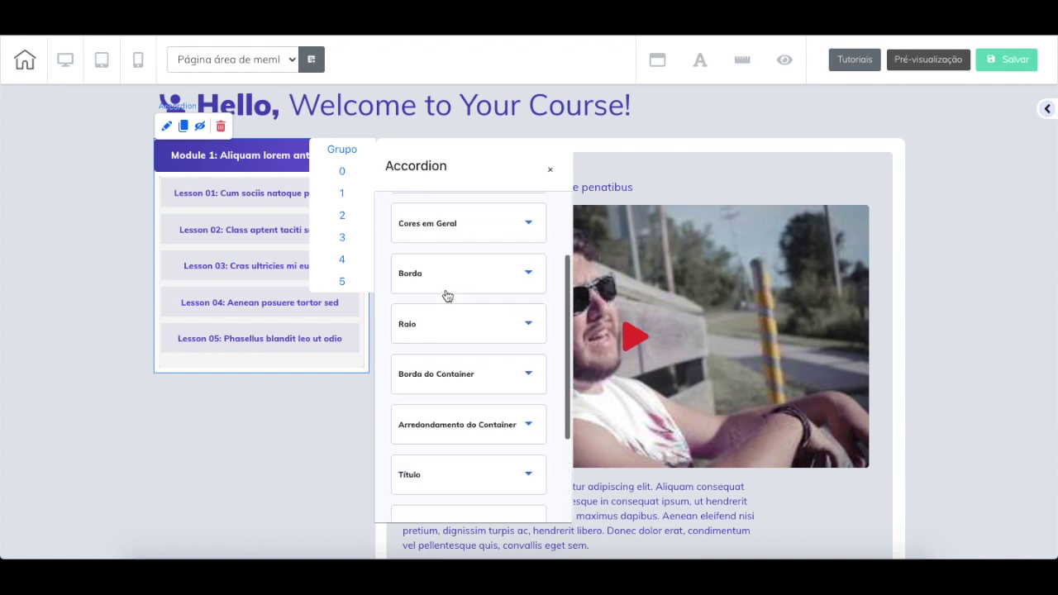
{"action": "scroll", "coordinate": [446, 295], "scroll_direction": "up", "scroll_amount": 1}
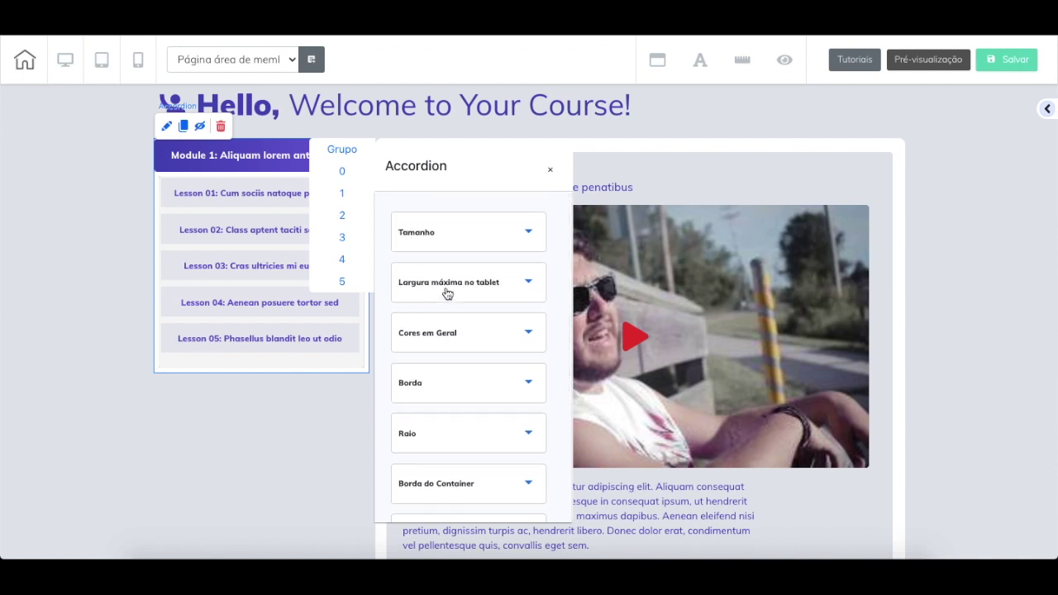
{"action": "left_click", "coordinate": [550, 175]}
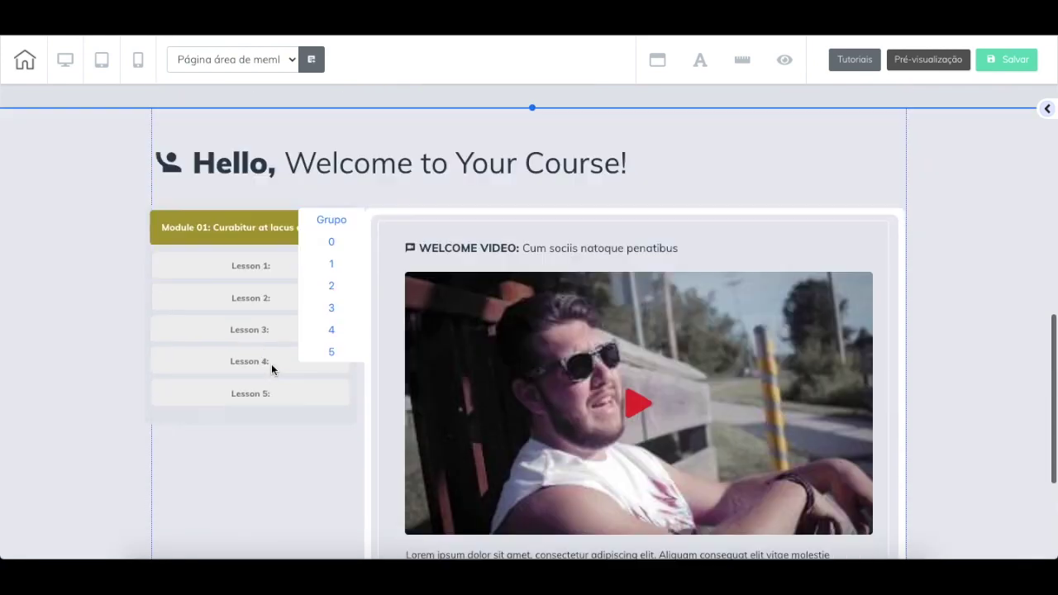
Select and collapse the Module 01 accordion in the second course panel
{"action": "scroll", "coordinate": [271, 368], "scroll_direction": "down", "scroll_amount": 2}
{"action": "scroll", "coordinate": [271, 369], "scroll_direction": "up", "scroll_amount": 1}
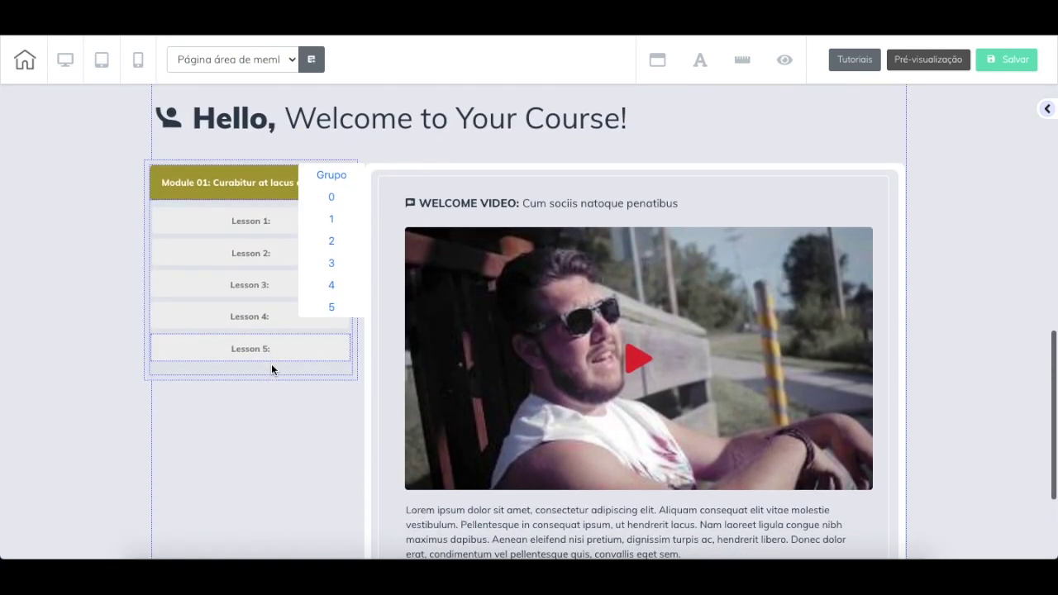
{"action": "left_click", "coordinate": [252, 183]}
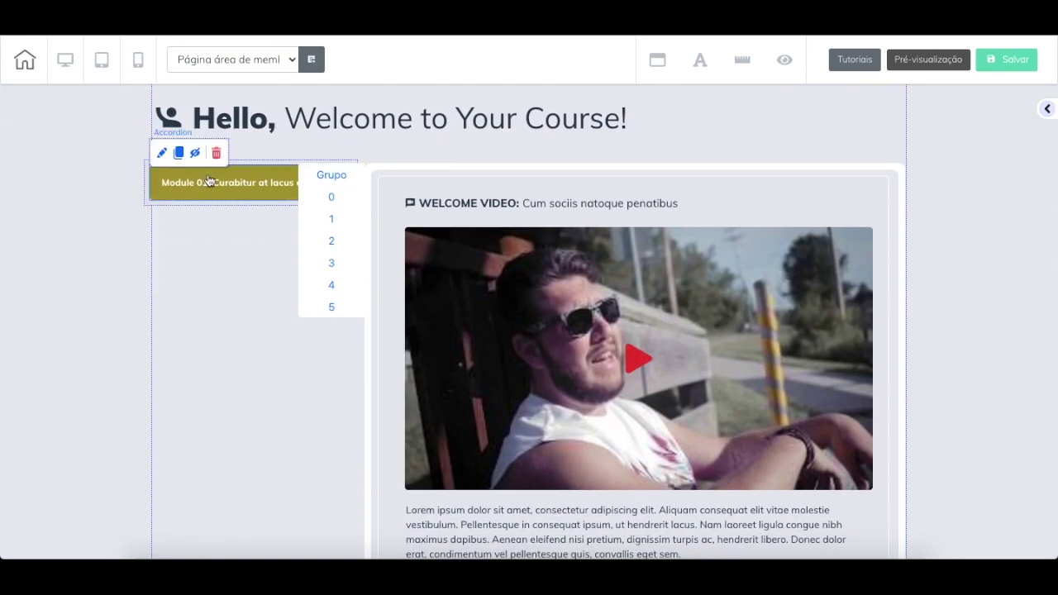
Review the settings of the Module 01 accordion and of the "Hello, Welcome to Your Course!" heading, closing each again
{"action": "left_click", "coordinate": [162, 154]}
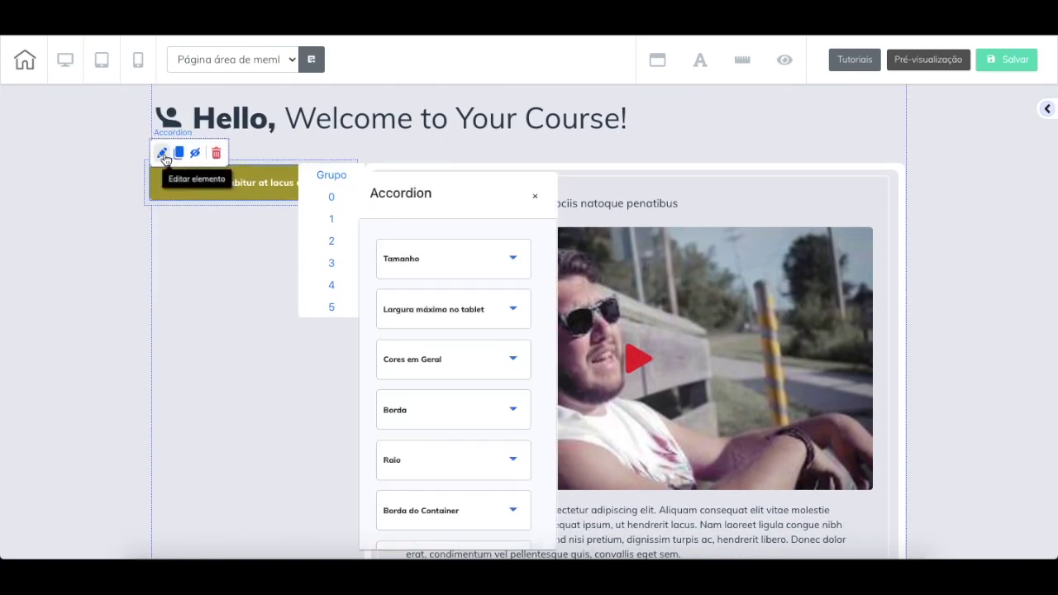
{"action": "left_click", "coordinate": [538, 198]}
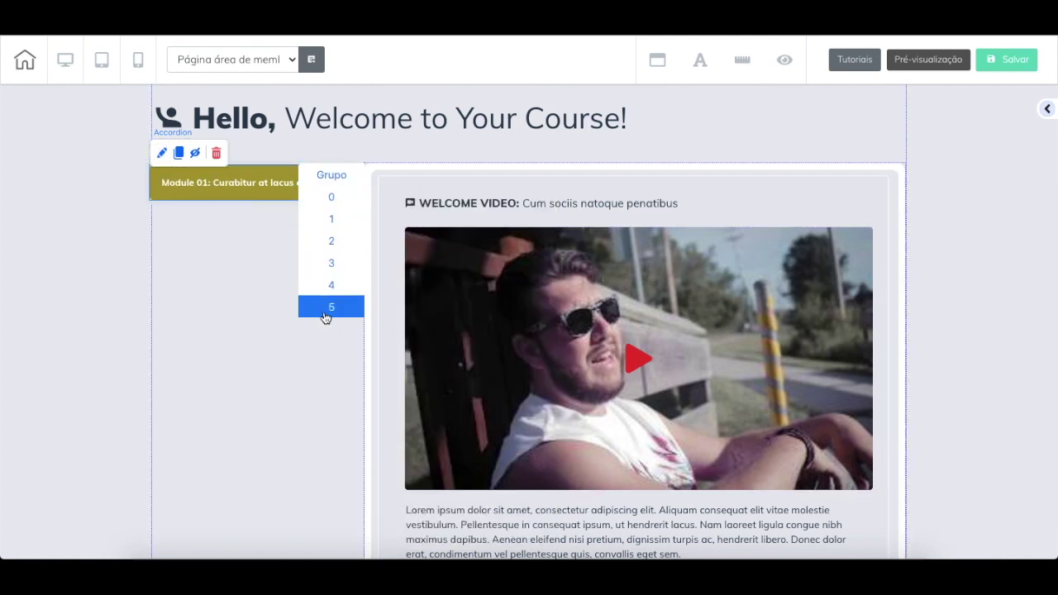
{"action": "scroll", "coordinate": [323, 325], "scroll_direction": "up", "scroll_amount": 2}
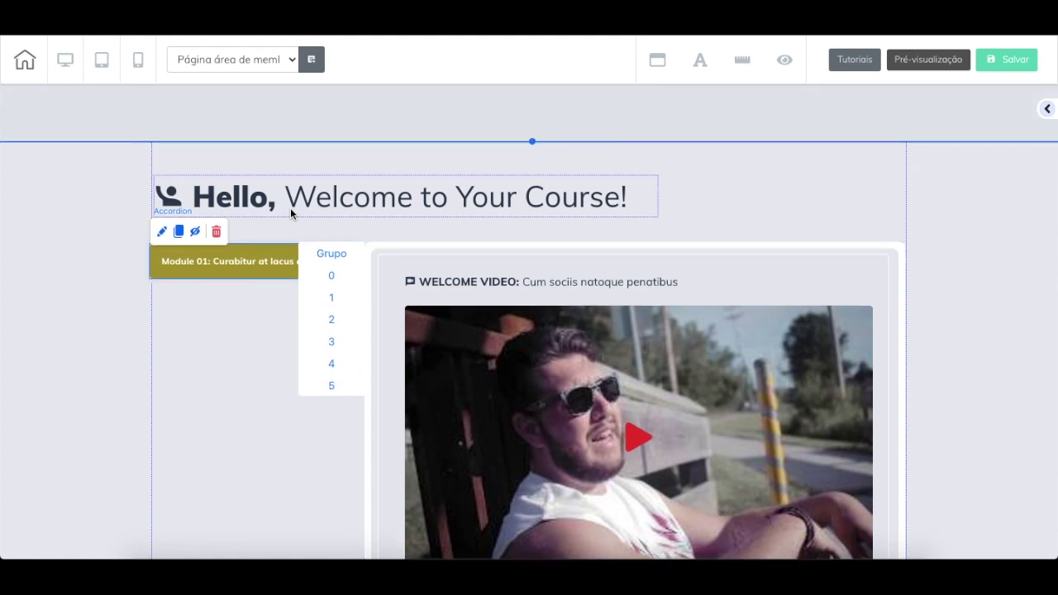
{"action": "left_click", "coordinate": [291, 214]}
{"action": "left_click", "coordinate": [182, 164]}
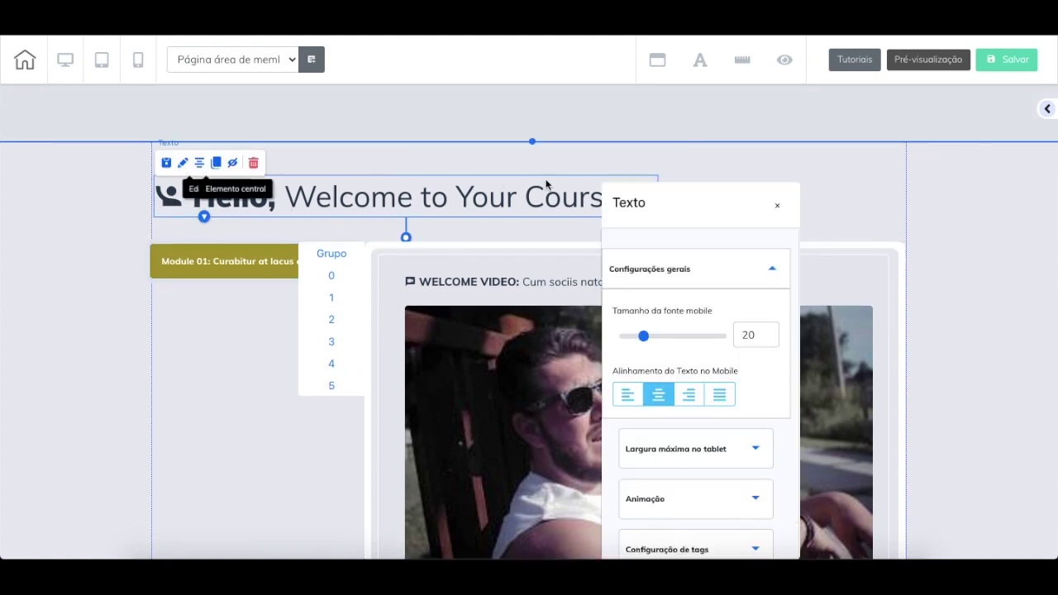
{"action": "left_click", "coordinate": [725, 269]}
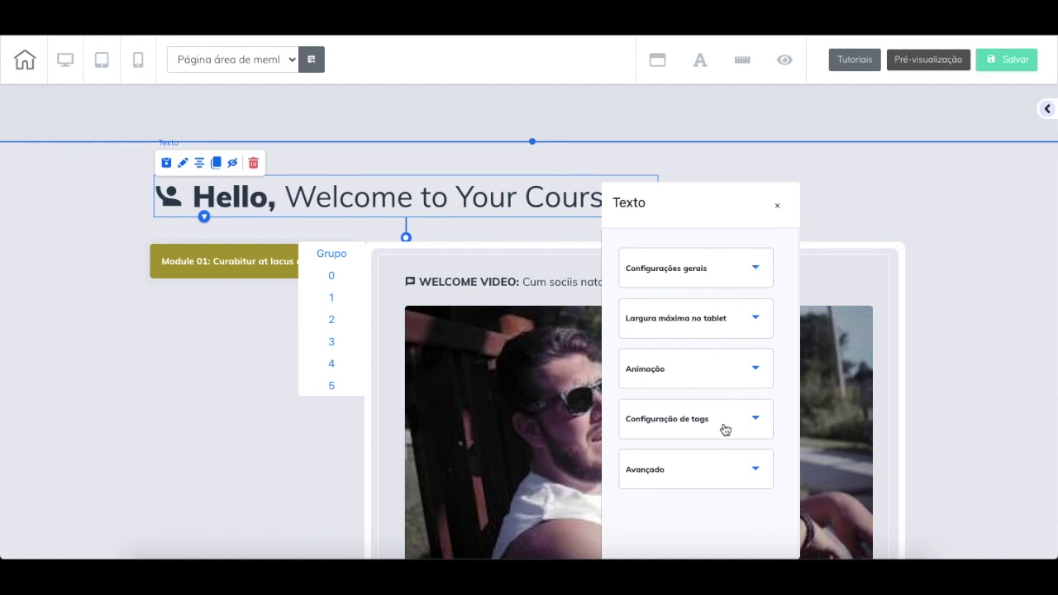
{"action": "left_click", "coordinate": [729, 264]}
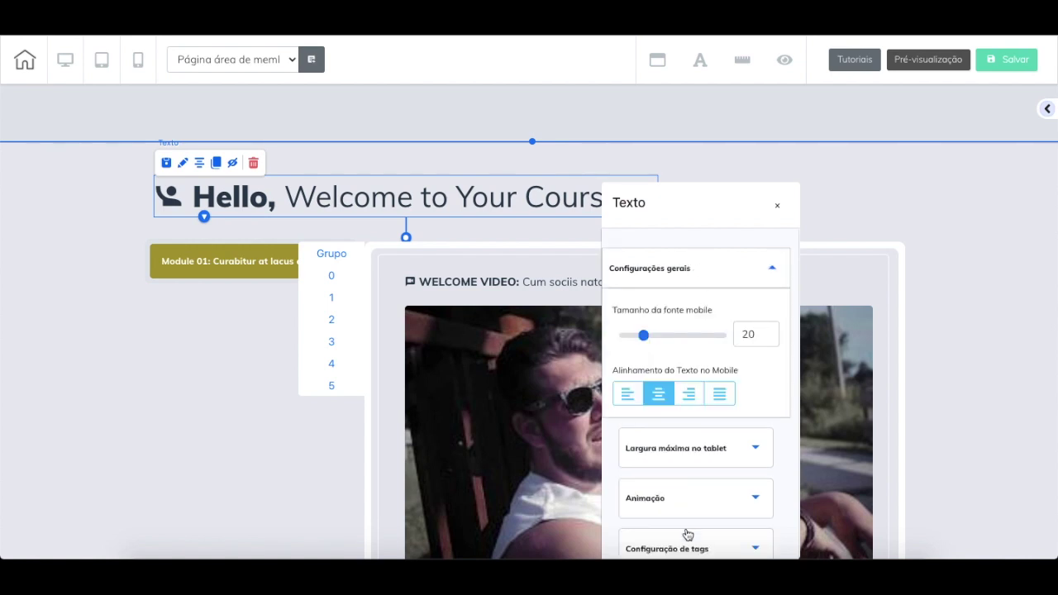
{"action": "left_click", "coordinate": [777, 207]}
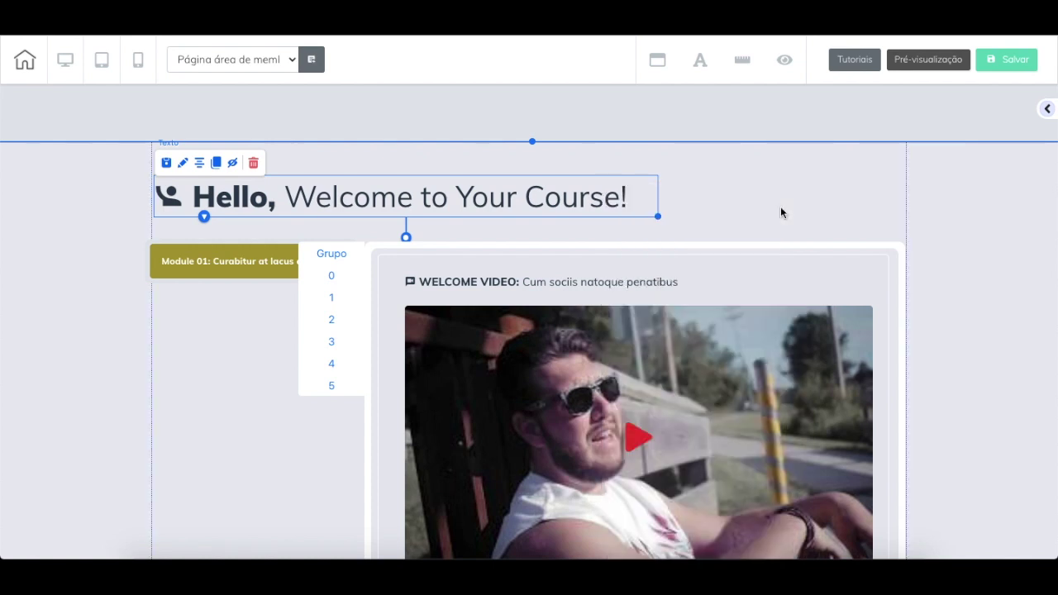
Locate the login and register button under the Itens de usuário para a área de membros elements, then close the sidebar
{"action": "left_click", "coordinate": [343, 364]}
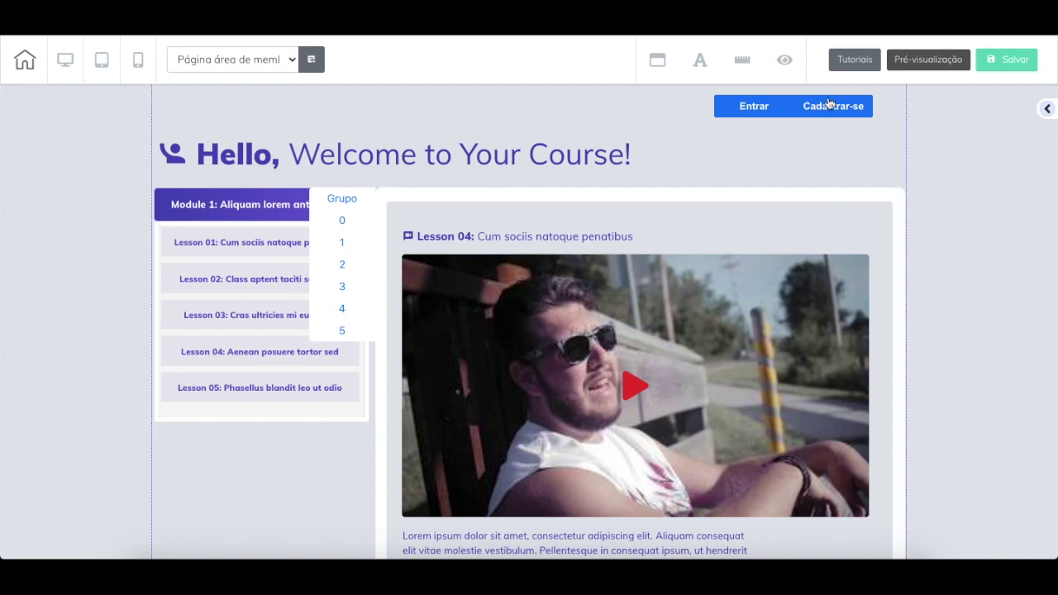
{"action": "left_click", "coordinate": [770, 106]}
{"action": "left_click", "coordinate": [914, 165]}
{"action": "left_click", "coordinate": [977, 169]}
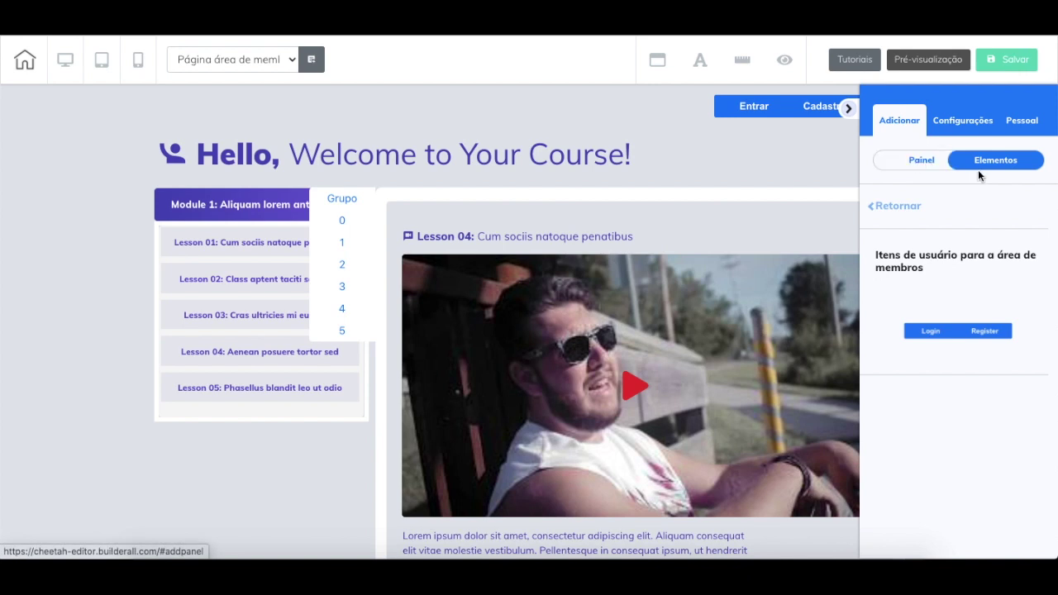
{"action": "left_click", "coordinate": [901, 207]}
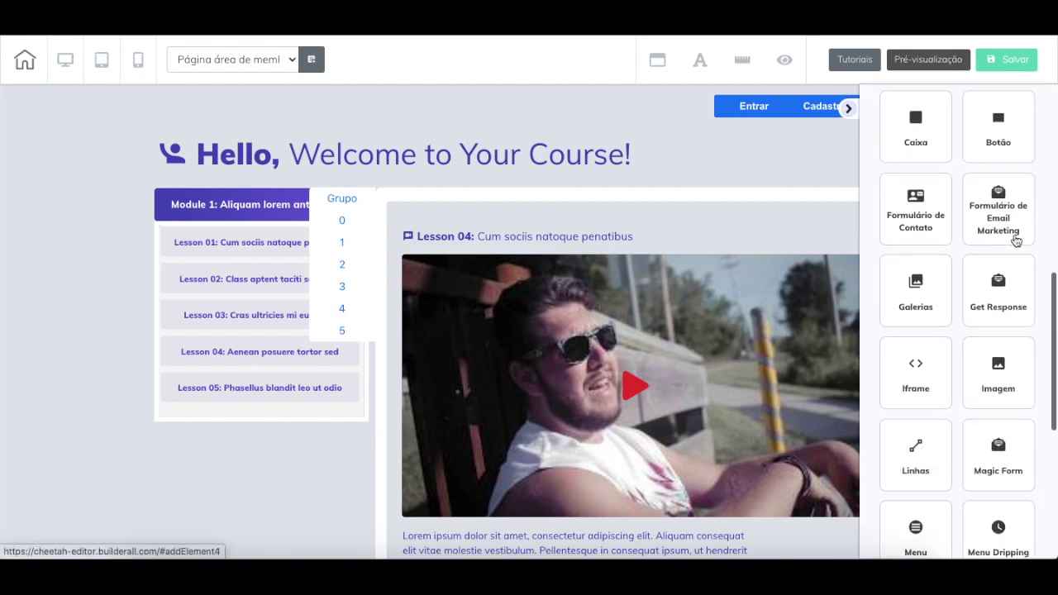
{"action": "scroll", "coordinate": [1016, 239], "scroll_direction": "down", "scroll_amount": 5}
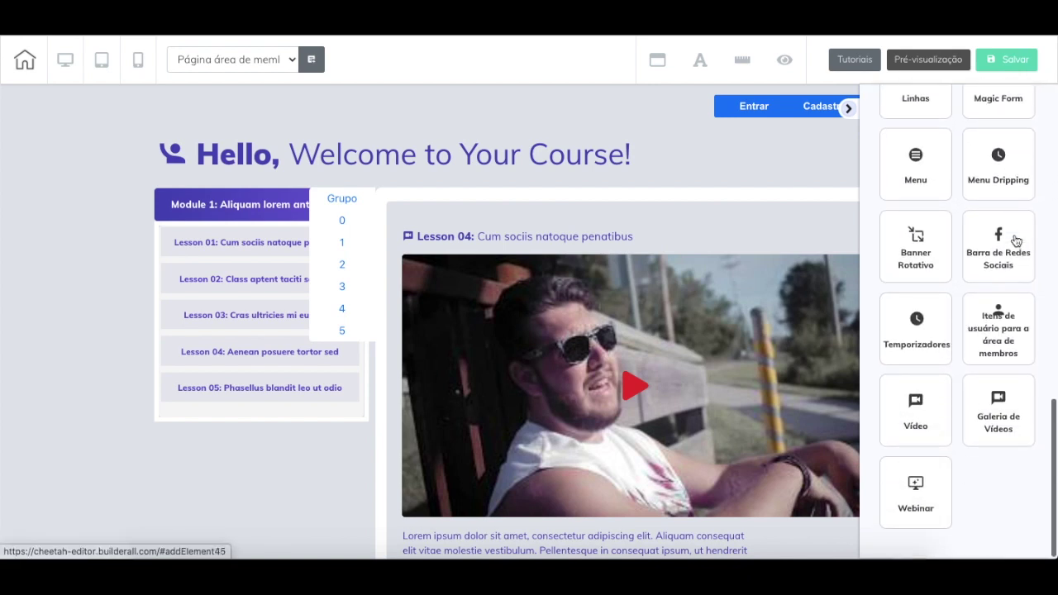
{"action": "left_click", "coordinate": [1003, 332]}
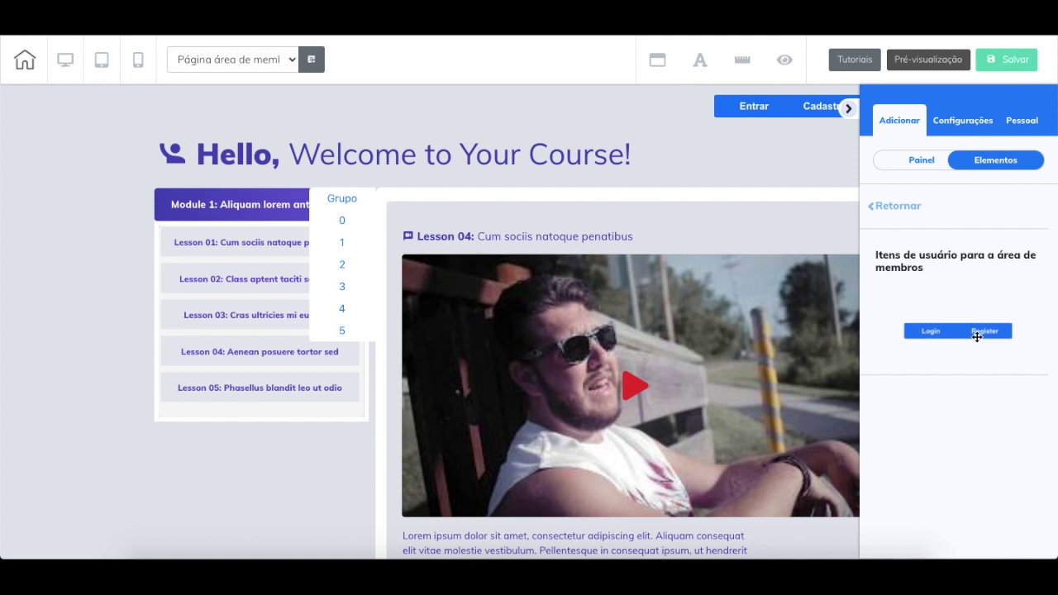
{"action": "left_click", "coordinate": [847, 109]}
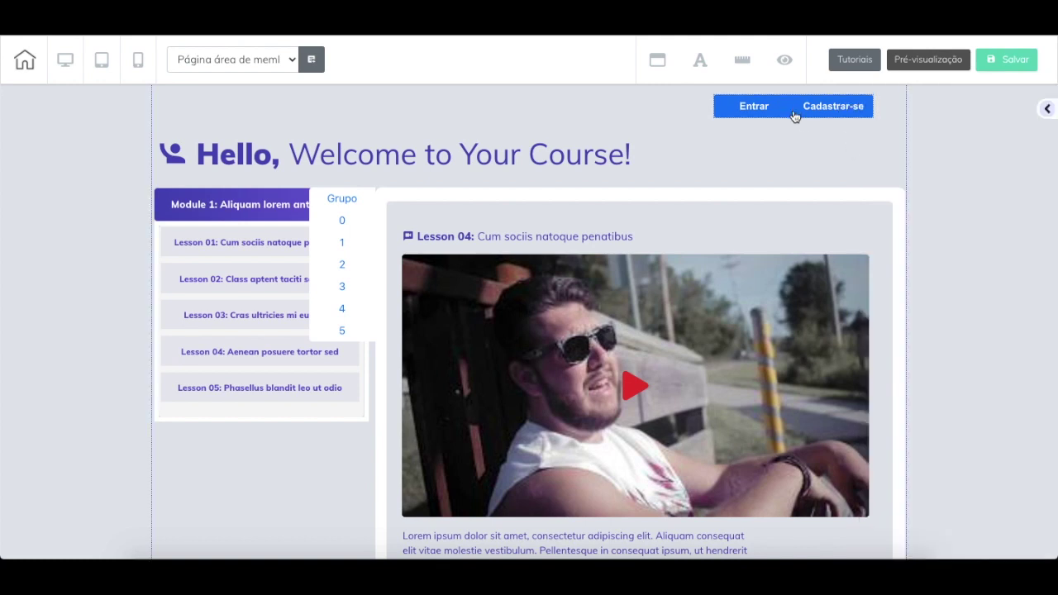
Open the user button's settings in the first panel, try the Sem dropdown option and return to Com dropdown
{"action": "left_click", "coordinate": [795, 113]}
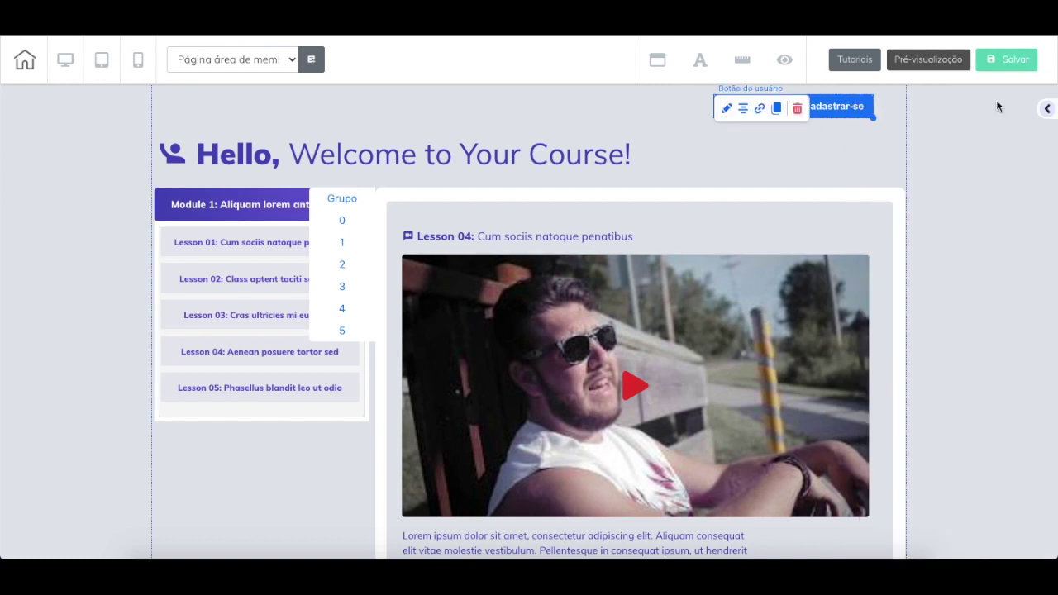
{"action": "left_click", "coordinate": [866, 111]}
{"action": "left_click", "coordinate": [727, 110]}
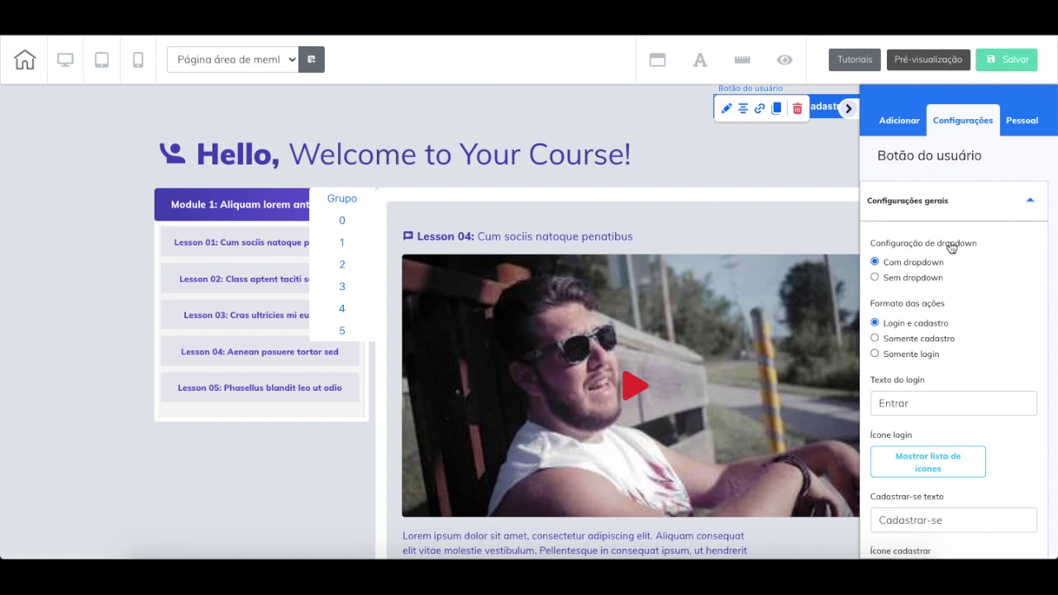
{"action": "scroll", "coordinate": [944, 267], "scroll_direction": "down", "scroll_amount": 1}
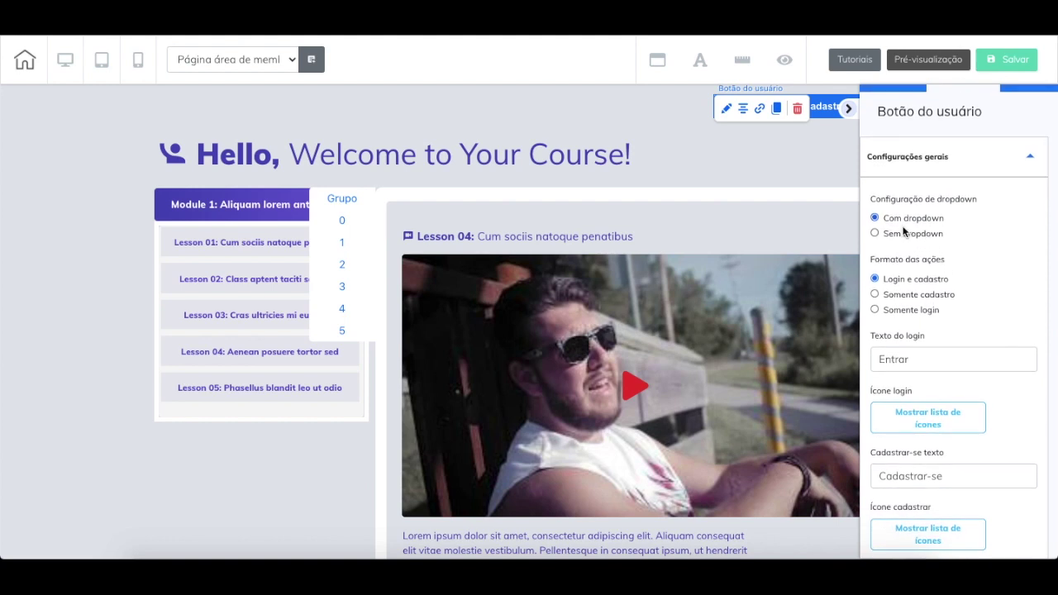
{"action": "left_click", "coordinate": [926, 233]}
{"action": "left_click", "coordinate": [898, 220]}
{"action": "scroll", "coordinate": [898, 219], "scroll_direction": "down", "scroll_amount": 1}
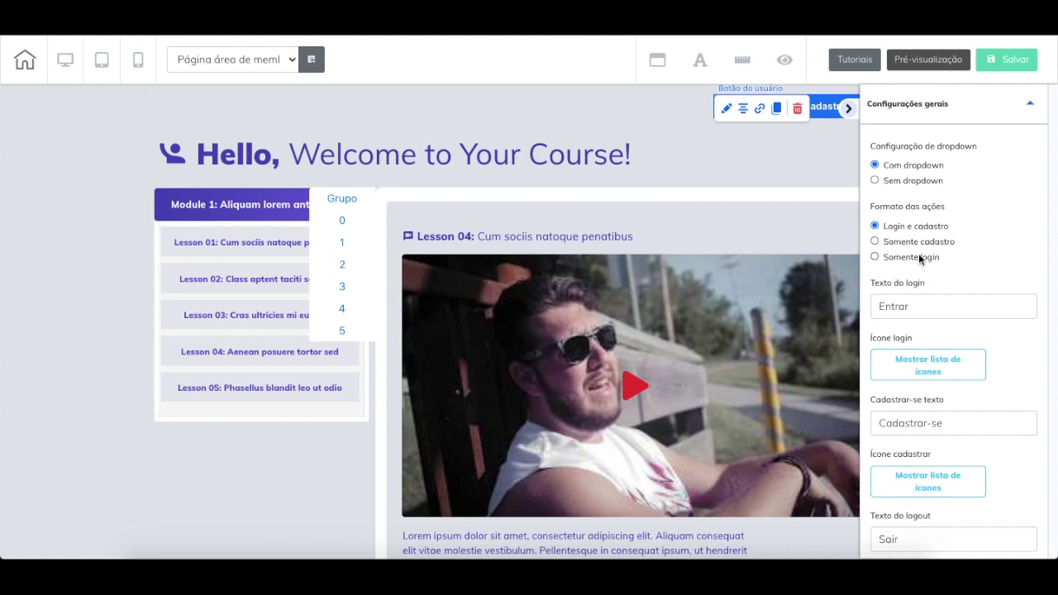
Try the Somente cadastro and Somente login action formats on the user button, then view it on the page
{"action": "left_click", "coordinate": [918, 242]}
{"action": "left_click", "coordinate": [918, 257]}
{"action": "left_click", "coordinate": [847, 109]}
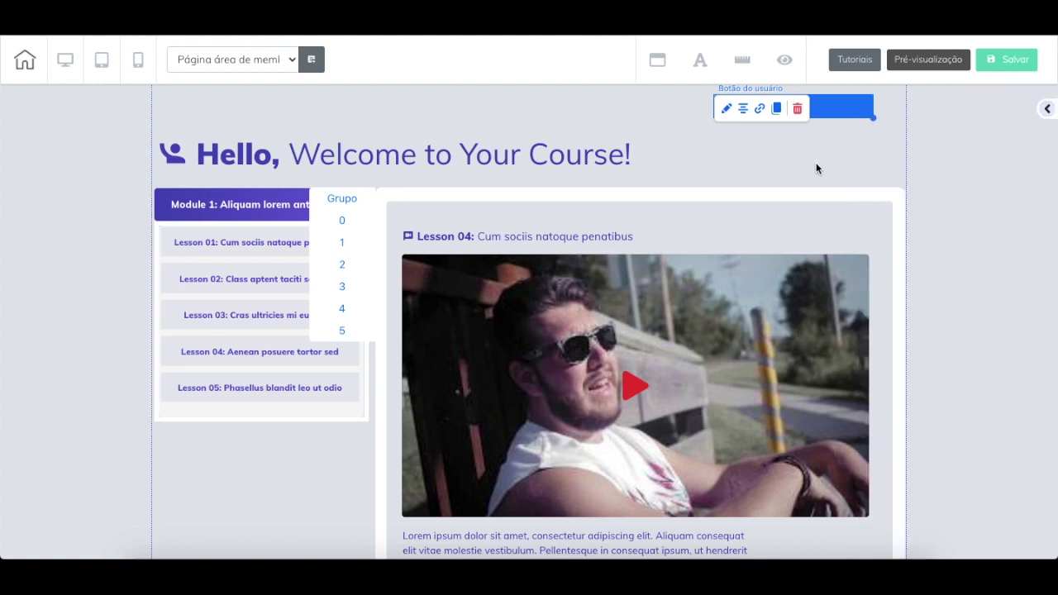
{"action": "left_click", "coordinate": [817, 169]}
{"action": "left_click", "coordinate": [778, 117]}
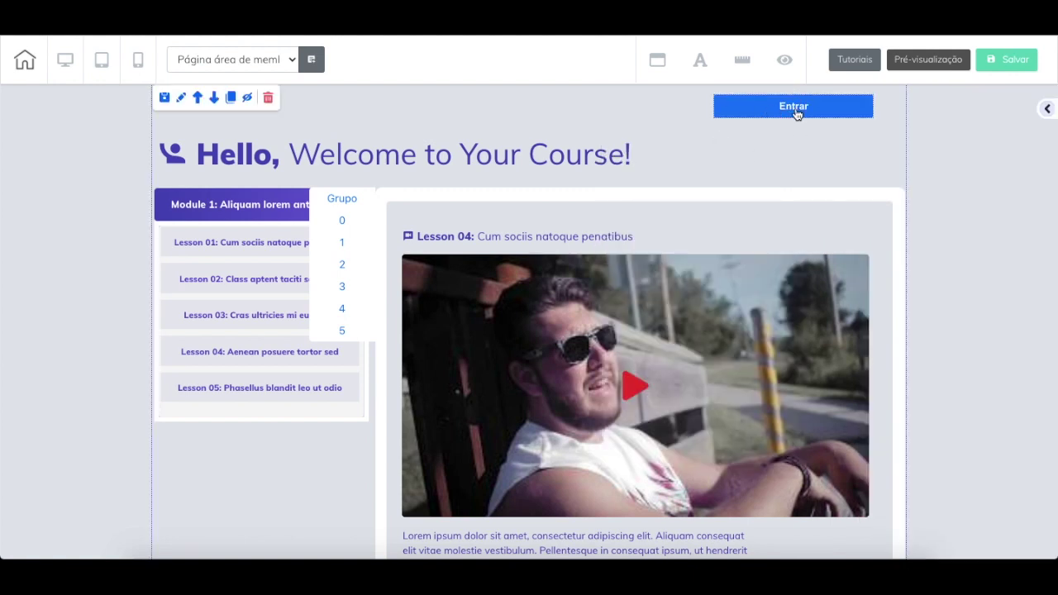
Set the user button's action format to Somente cadastro and view the button on the page
{"action": "left_click", "coordinate": [1046, 108]}
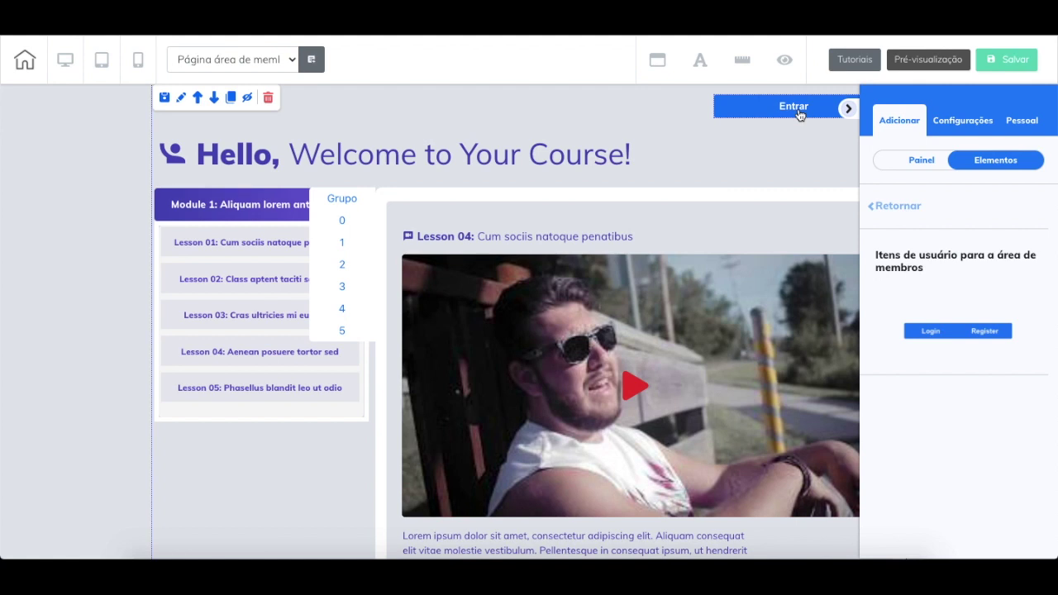
{"action": "left_click", "coordinate": [905, 164]}
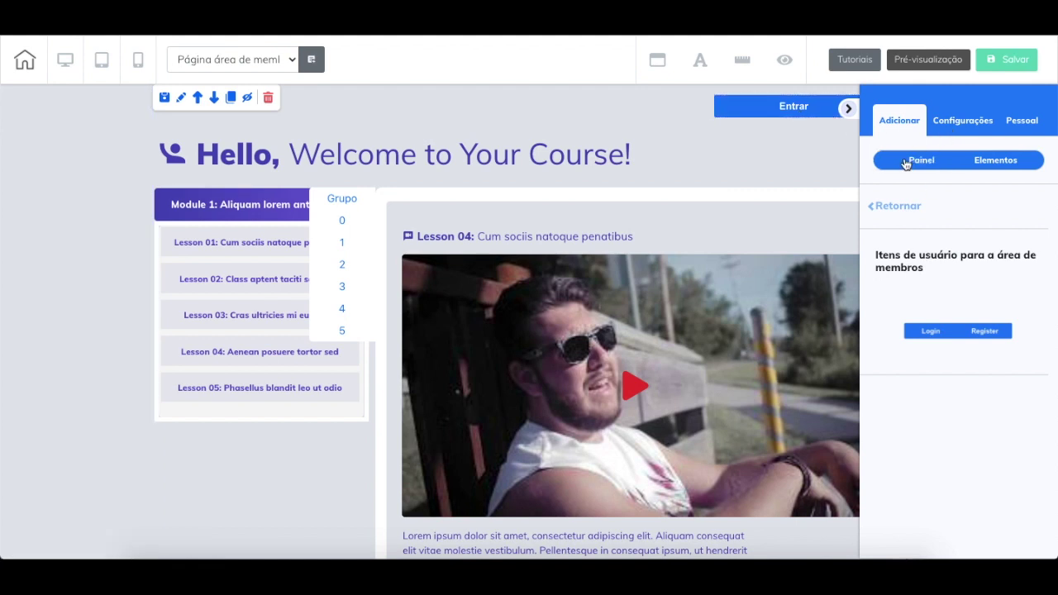
{"action": "left_click", "coordinate": [746, 111]}
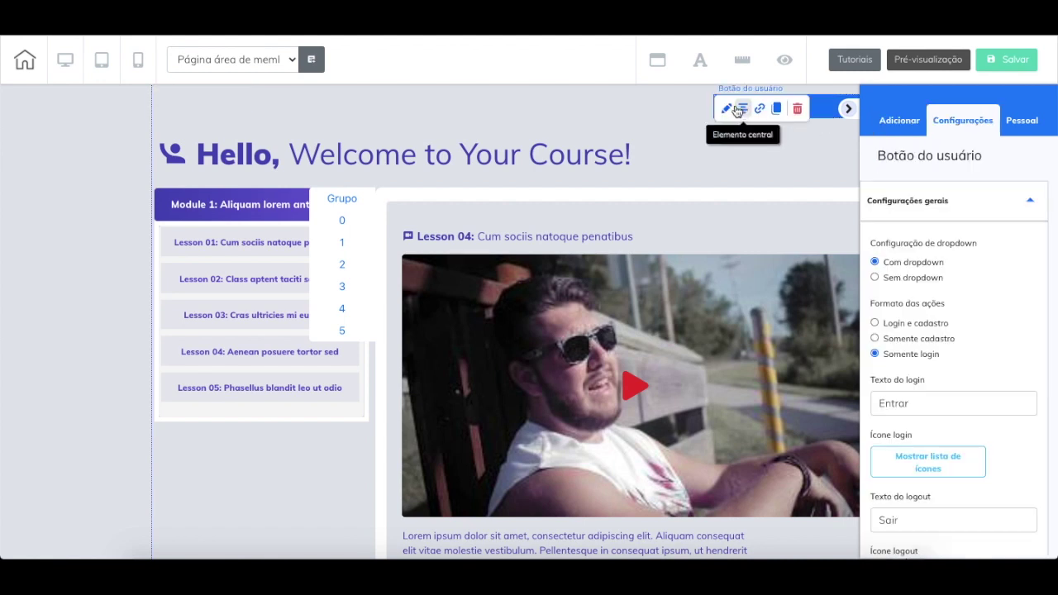
{"action": "scroll", "coordinate": [949, 316], "scroll_direction": "down", "scroll_amount": 1}
{"action": "left_click", "coordinate": [940, 305]}
{"action": "scroll", "coordinate": [876, 310], "scroll_direction": "down", "scroll_amount": 1}
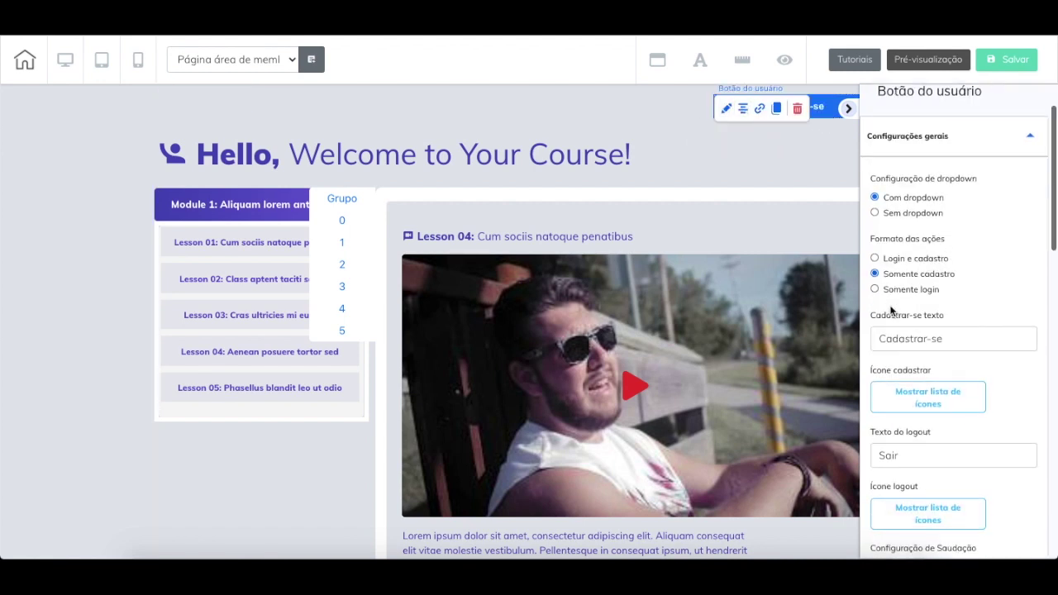
{"action": "left_click", "coordinate": [848, 110]}
{"action": "left_click", "coordinate": [844, 151]}
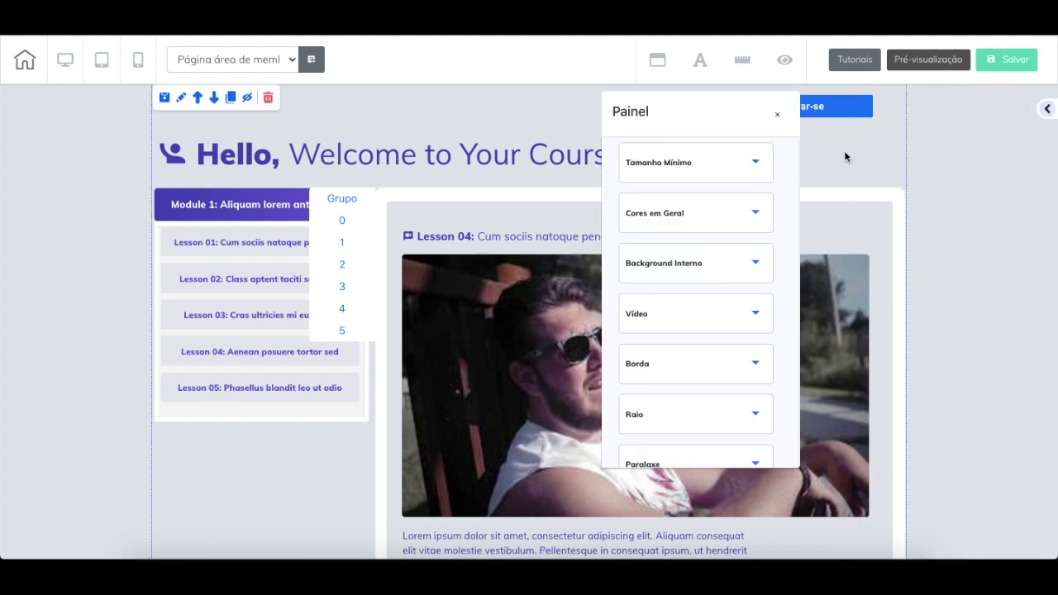
{"action": "left_click", "coordinate": [844, 151]}
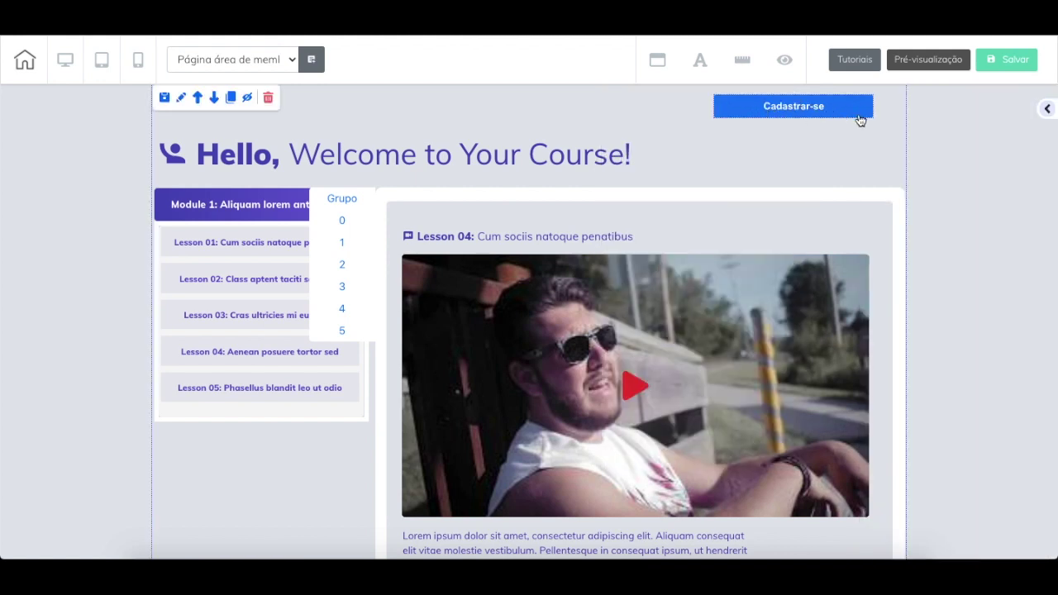
Reopen the user button's settings and review the registration, logout, greeting and text style options
{"action": "left_click", "coordinate": [847, 115]}
{"action": "left_click", "coordinate": [1047, 110]}
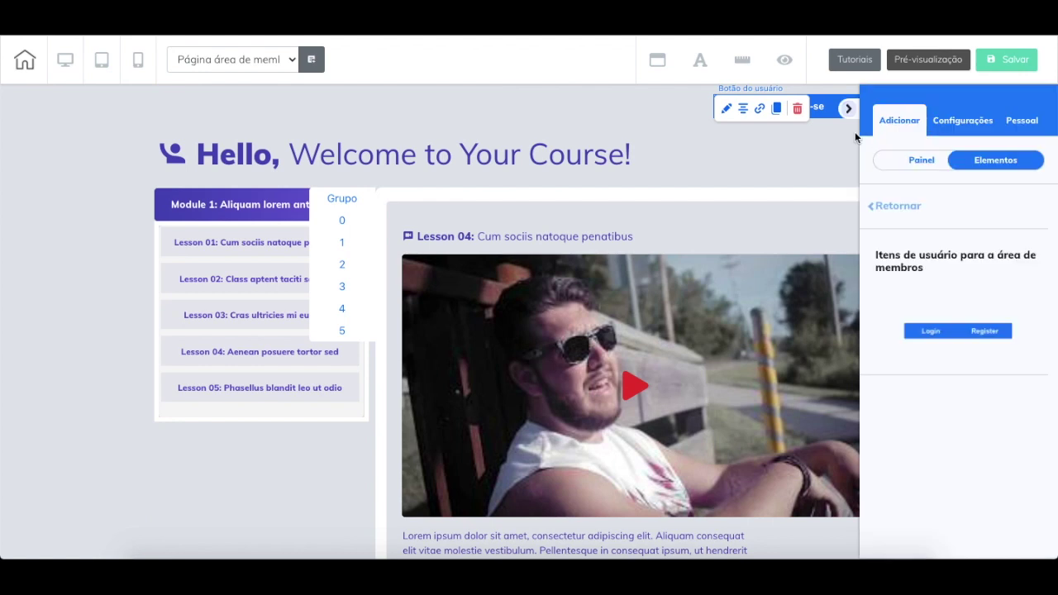
{"action": "left_click", "coordinate": [732, 113]}
{"action": "scroll", "coordinate": [898, 201], "scroll_direction": "down", "scroll_amount": 1}
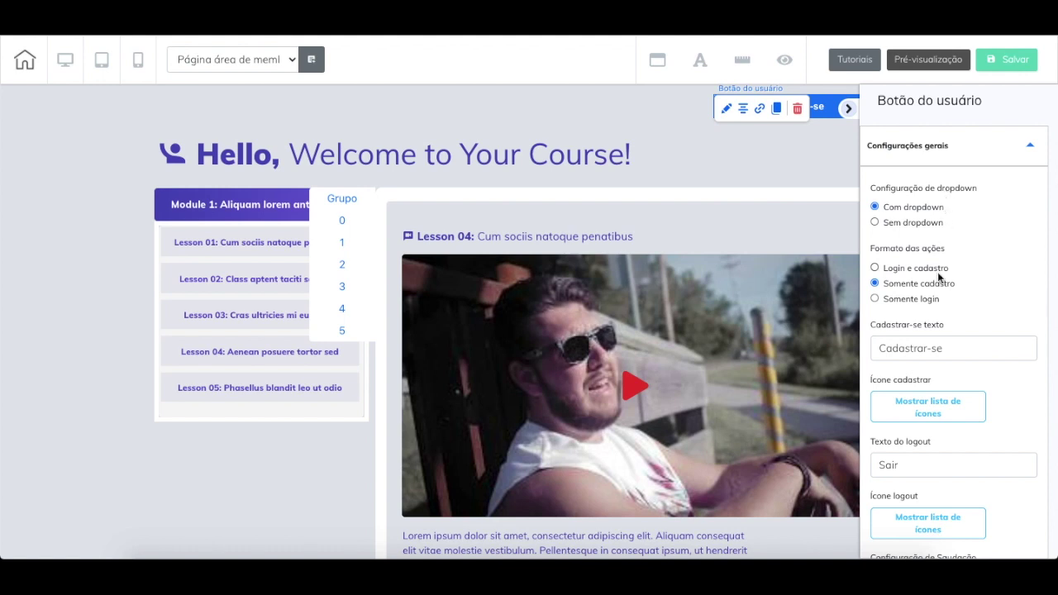
{"action": "scroll", "coordinate": [938, 277], "scroll_direction": "down", "scroll_amount": 2}
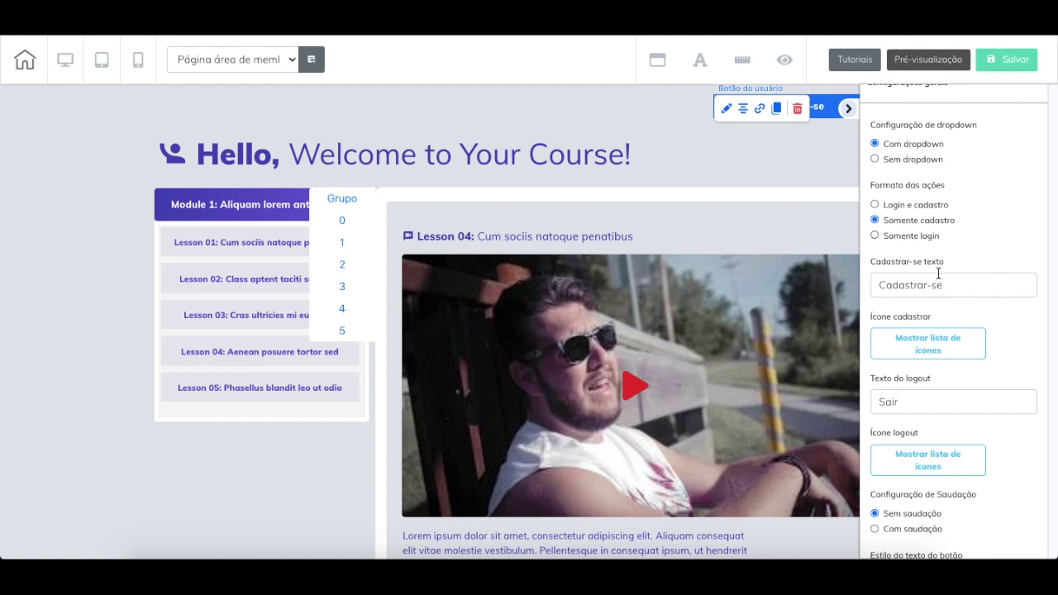
{"action": "scroll", "coordinate": [938, 273], "scroll_direction": "down", "scroll_amount": 3}
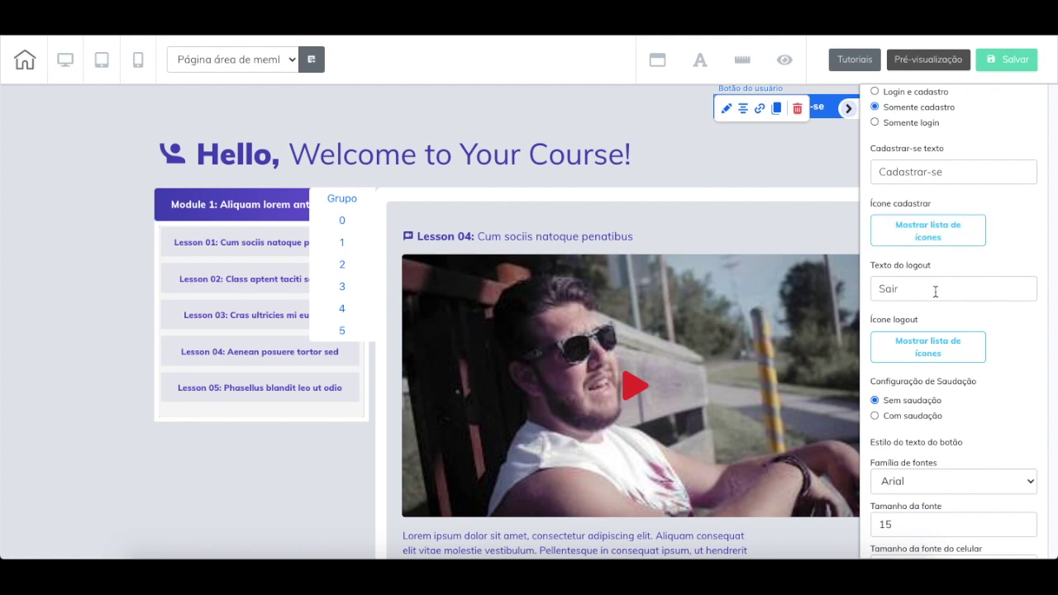
{"action": "scroll", "coordinate": [936, 291], "scroll_direction": "down", "scroll_amount": 1}
{"action": "left_click_drag", "start_coordinate": [877, 266], "coordinate": [915, 266]}
{"action": "left_click", "coordinate": [914, 265]}
{"action": "scroll", "coordinate": [917, 266], "scroll_direction": "down", "scroll_amount": 2}
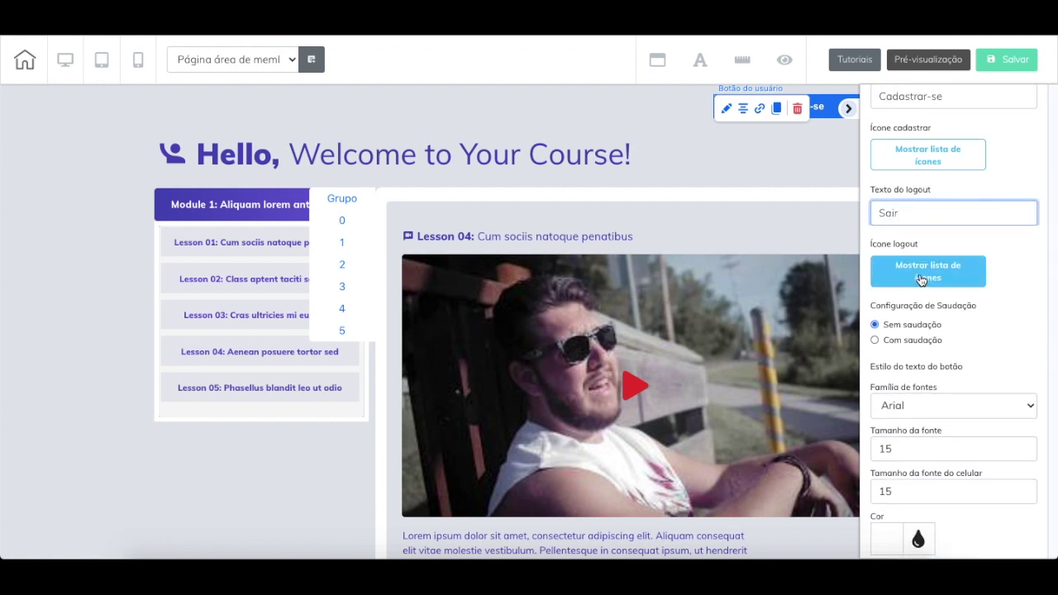
{"action": "scroll", "coordinate": [946, 244], "scroll_direction": "down", "scroll_amount": 3}
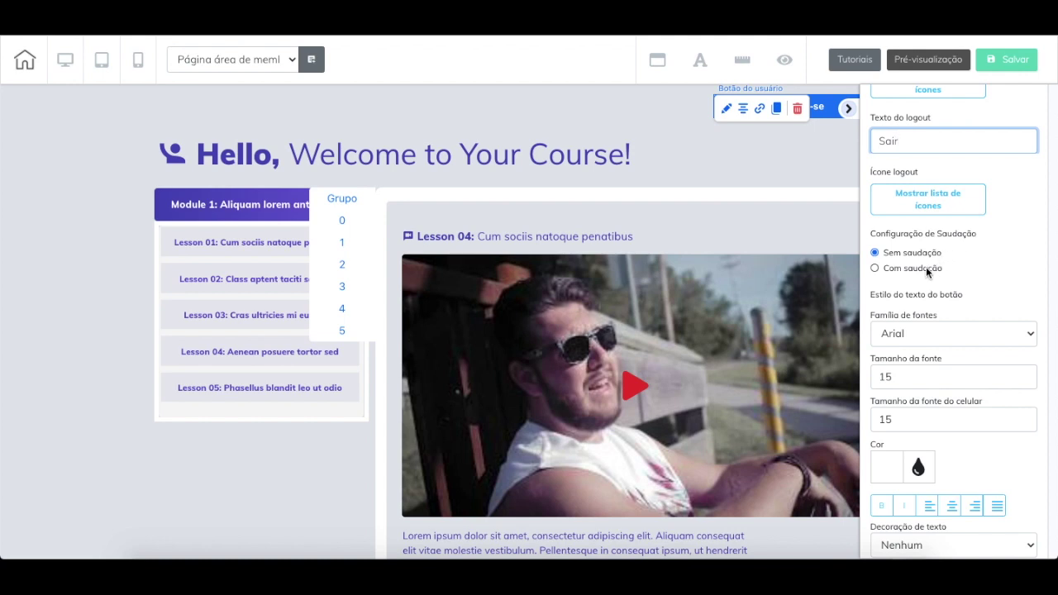
Set the user button's greeting configuration to Com saudação and go to its greeting text
{"action": "left_click", "coordinate": [925, 267]}
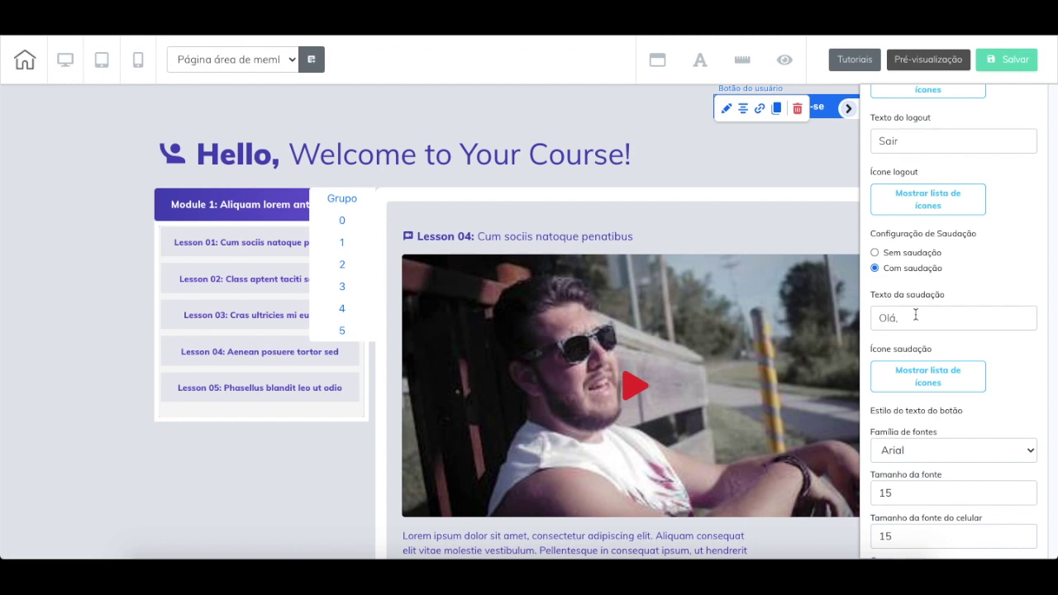
{"action": "left_click", "coordinate": [919, 253]}
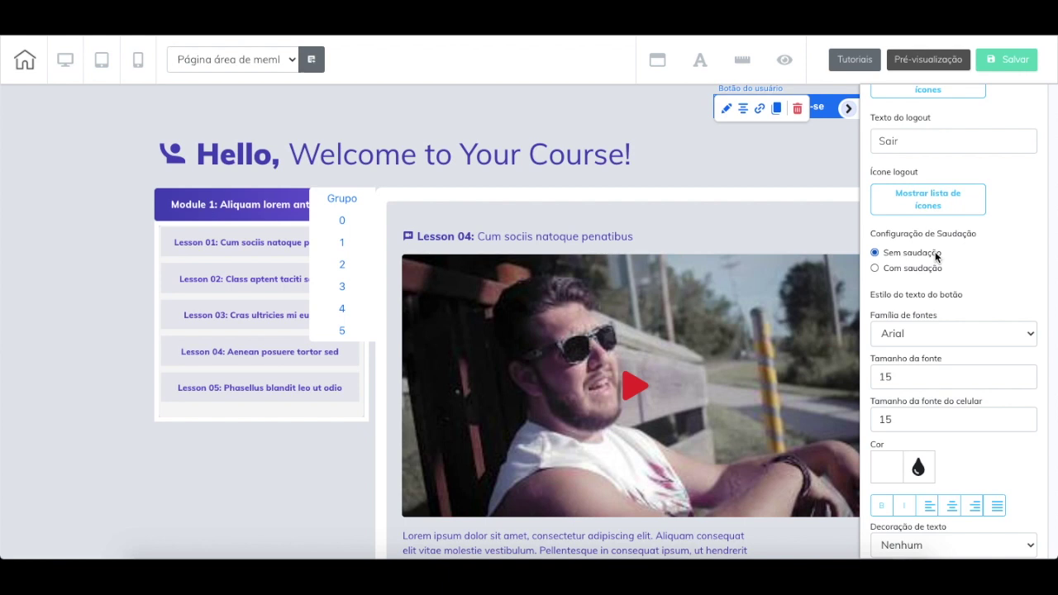
{"action": "left_click", "coordinate": [938, 268]}
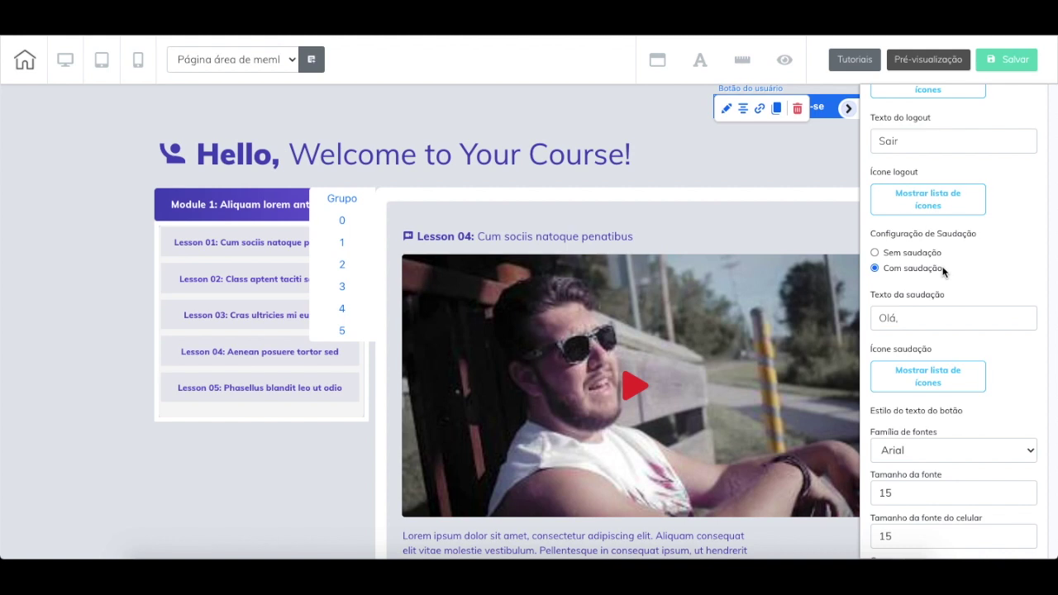
{"action": "scroll", "coordinate": [943, 271], "scroll_direction": "down", "scroll_amount": 2}
{"action": "left_click", "coordinate": [940, 196]}
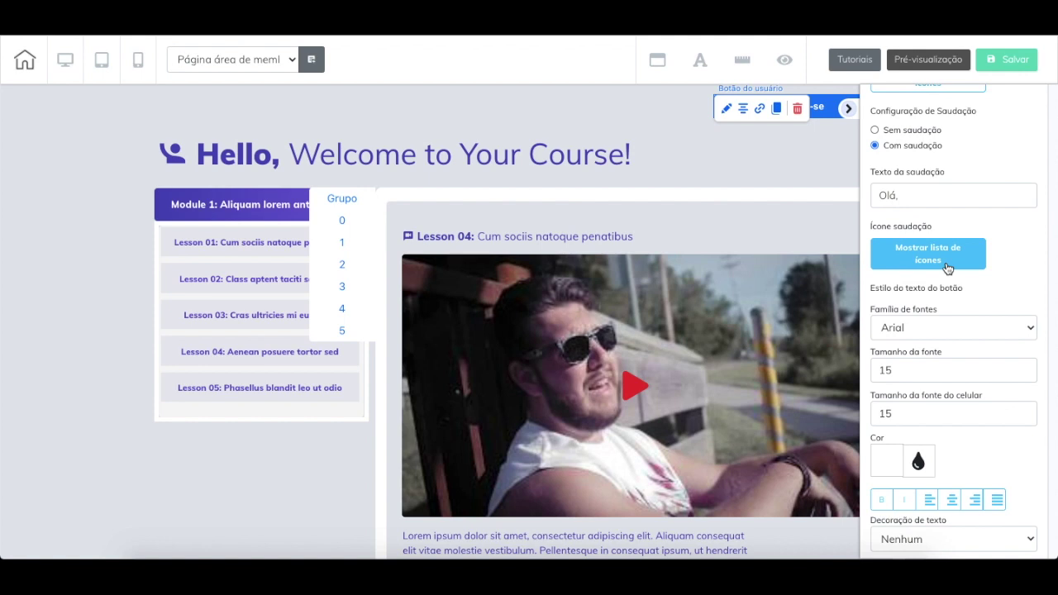
Try the Overline and Linha através decorations on the user button's text, then set it to Sublinhado
{"action": "scroll", "coordinate": [947, 266], "scroll_direction": "down", "scroll_amount": 4}
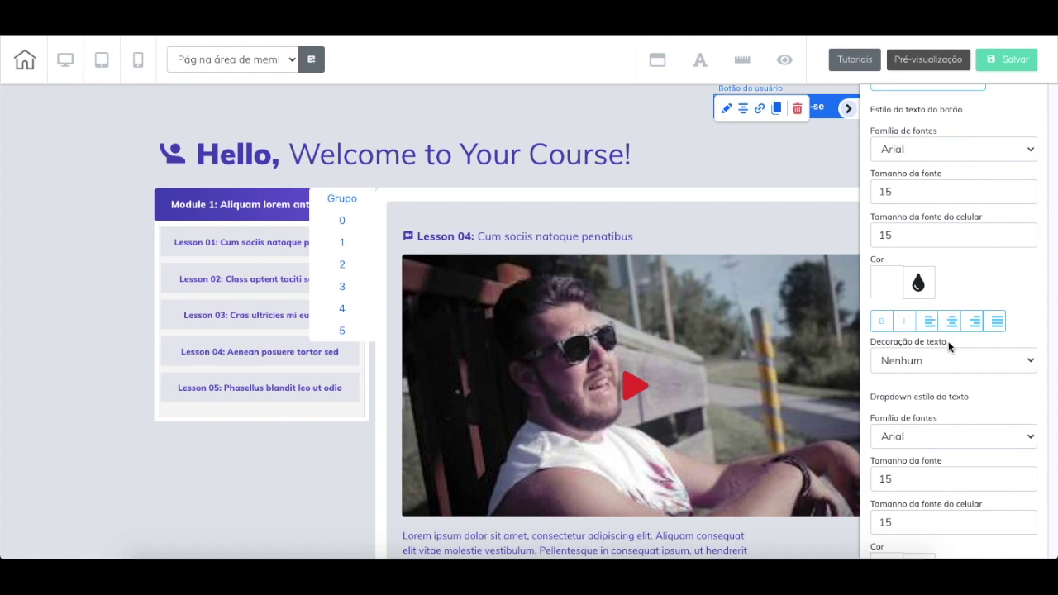
{"action": "scroll", "coordinate": [948, 346], "scroll_direction": "down", "scroll_amount": 1}
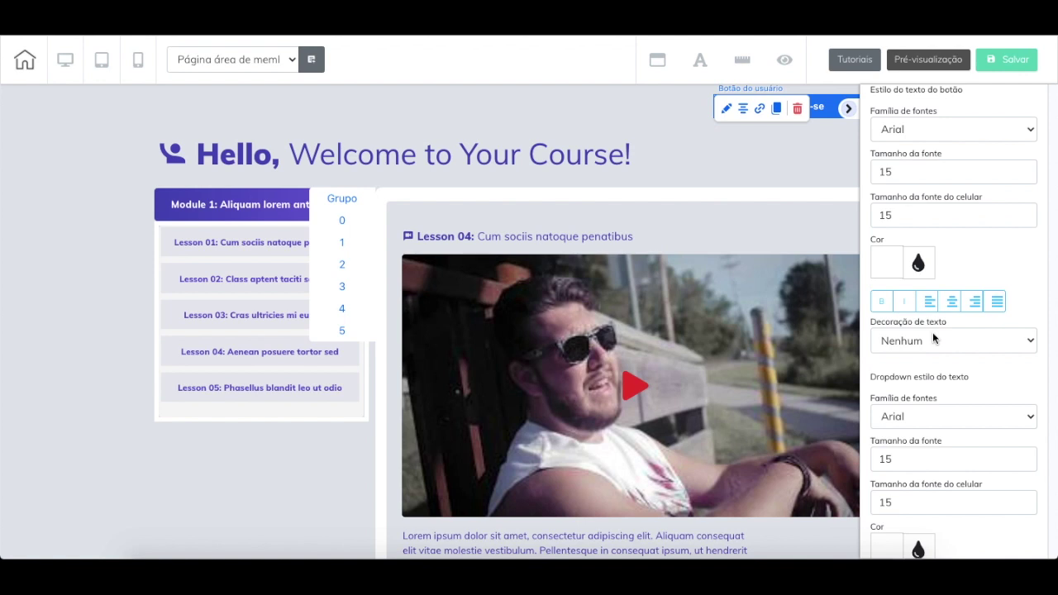
{"action": "scroll", "coordinate": [934, 339], "scroll_direction": "down", "scroll_amount": 5}
{"action": "left_click", "coordinate": [944, 149]}
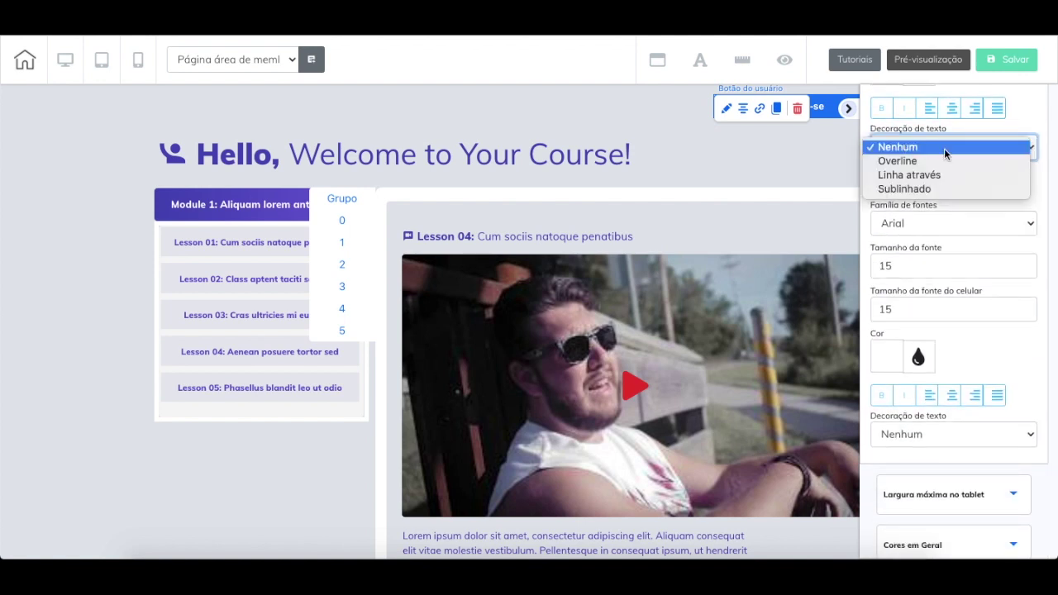
{"action": "left_click", "coordinate": [945, 161]}
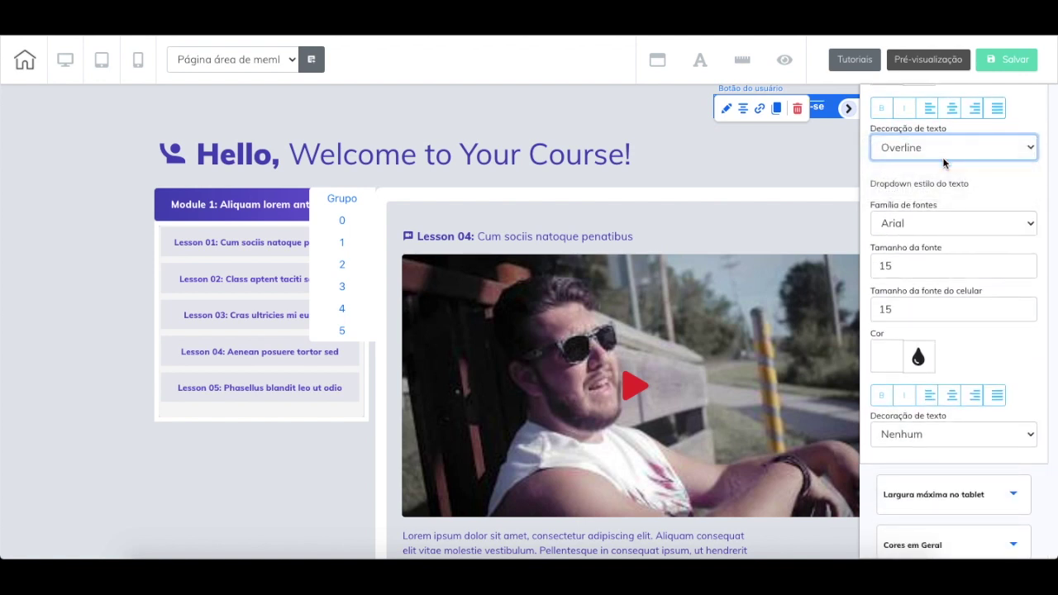
{"action": "left_click", "coordinate": [929, 151]}
{"action": "left_click", "coordinate": [926, 159]}
{"action": "left_click", "coordinate": [918, 153]}
{"action": "left_click", "coordinate": [914, 159]}
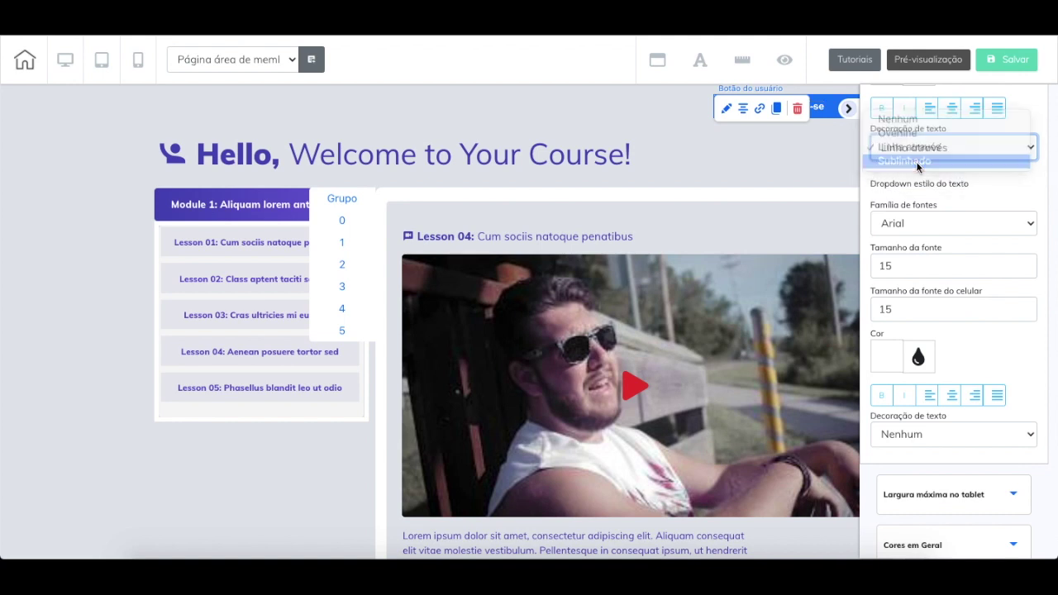
{"action": "left_click", "coordinate": [821, 156]}
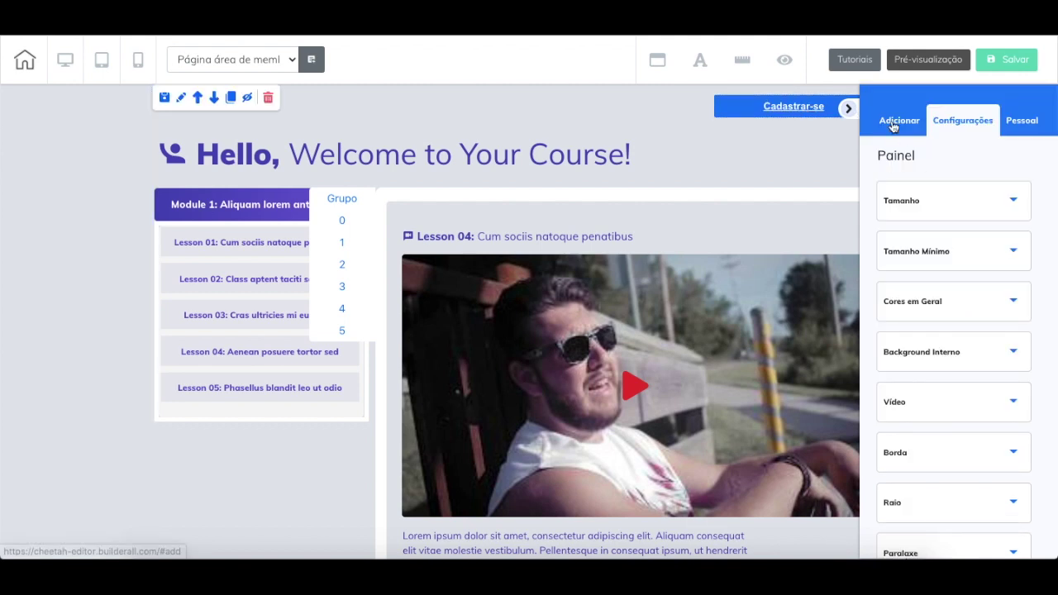
Try decorations such as Linha através on the user button's dropdown text, then set it back to Nenhum
{"action": "key", "text": "ctrl+z"}
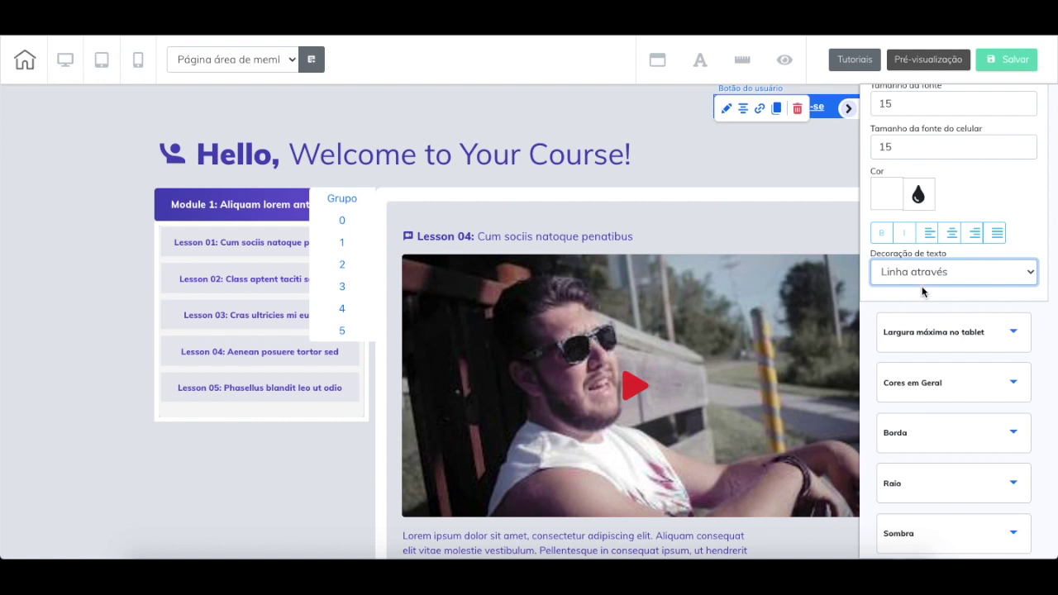
{"action": "left_click", "coordinate": [922, 283]}
{"action": "left_click", "coordinate": [917, 285]}
{"action": "left_click", "coordinate": [917, 275]}
{"action": "left_click", "coordinate": [910, 245]}
{"action": "left_click", "coordinate": [921, 282]}
{"action": "left_click", "coordinate": [921, 256]}
{"action": "scroll", "coordinate": [927, 247], "scroll_direction": "down", "scroll_amount": 1}
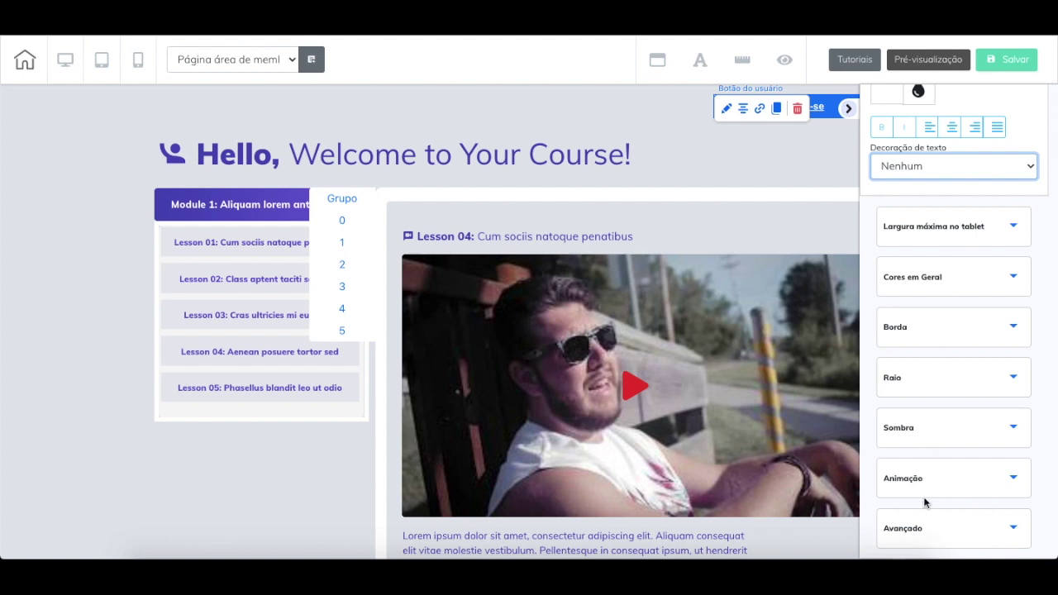
{"action": "scroll", "coordinate": [925, 503], "scroll_direction": "up", "scroll_amount": 8}
{"action": "scroll", "coordinate": [925, 500], "scroll_direction": "up", "scroll_amount": 10}
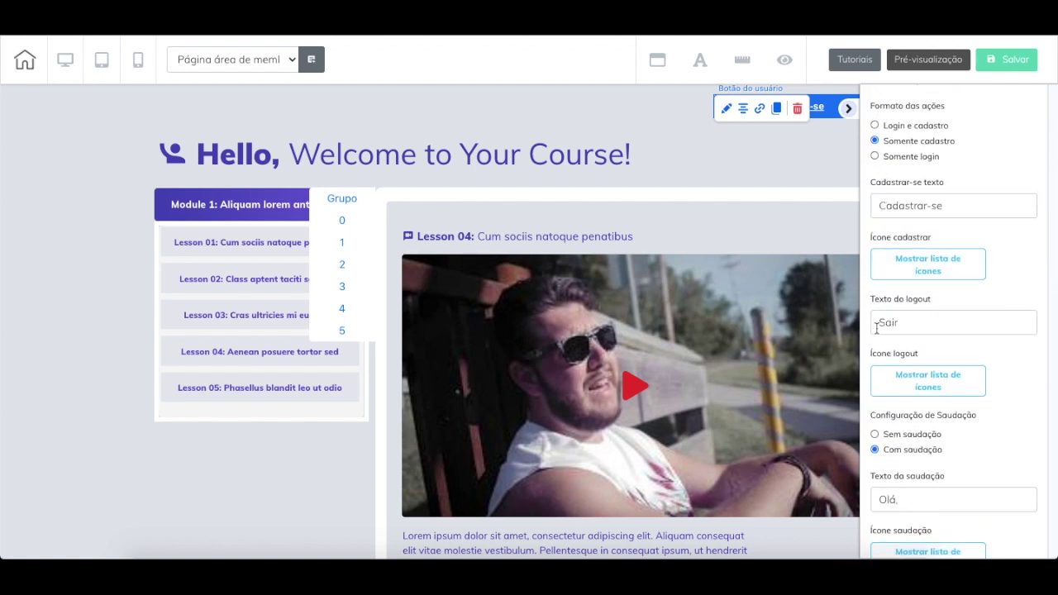
{"action": "scroll", "coordinate": [891, 314], "scroll_direction": "up", "scroll_amount": 4}
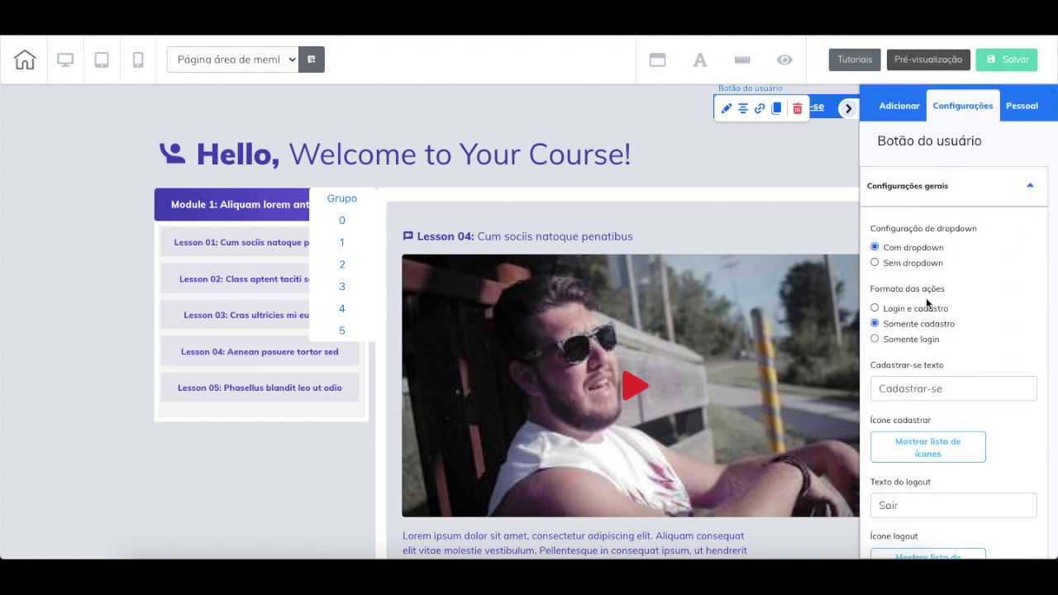
Resize the Cadastrar-se button into a wide, low bar and align it with the content's right edge above the heading
{"action": "left_click", "coordinate": [782, 134]}
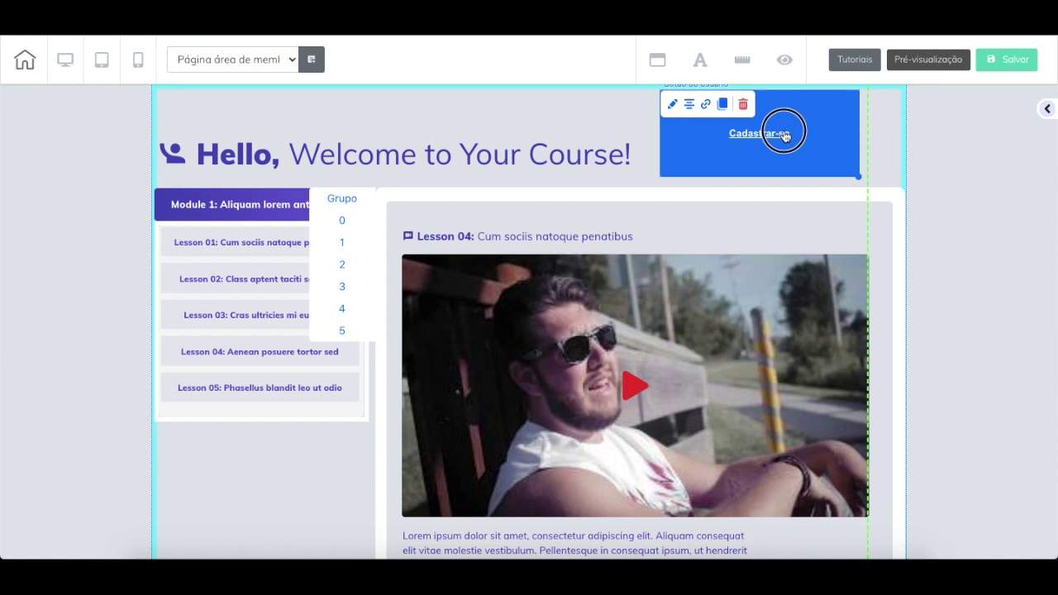
{"action": "left_click_drag", "start_coordinate": [854, 177], "coordinate": [897, 137]}
{"action": "left_click", "coordinate": [854, 127]}
{"action": "left_click", "coordinate": [865, 123]}
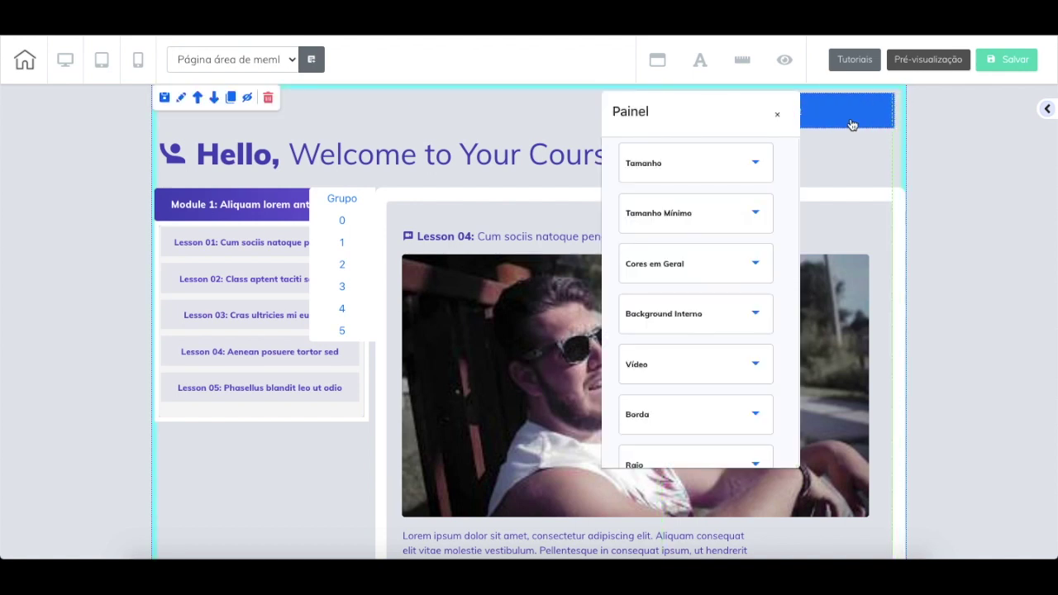
{"action": "left_click", "coordinate": [848, 125]}
{"action": "left_click", "coordinate": [116, 365]}
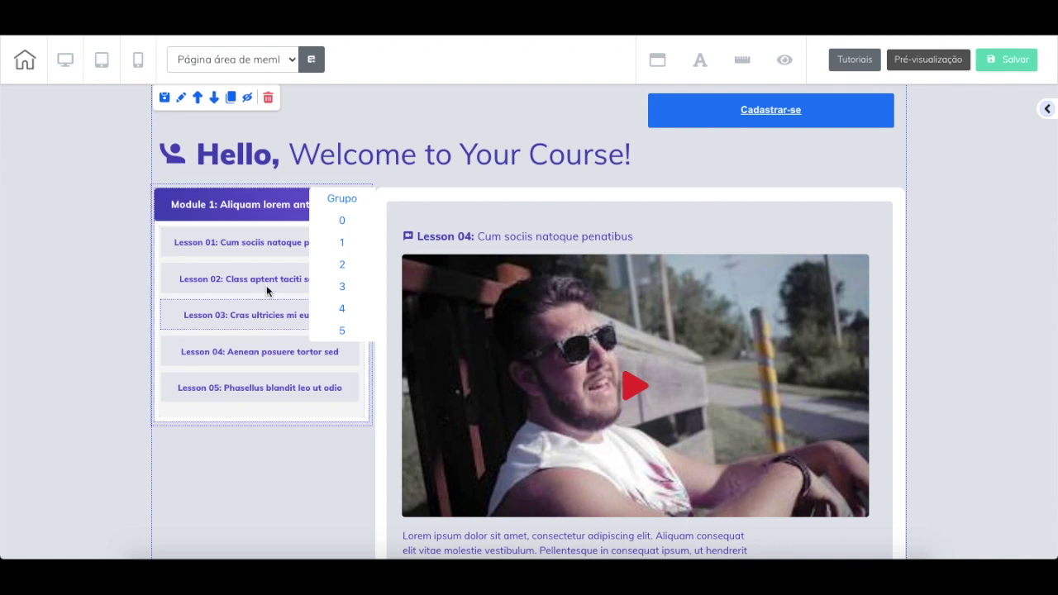
{"action": "left_click", "coordinate": [851, 211]}
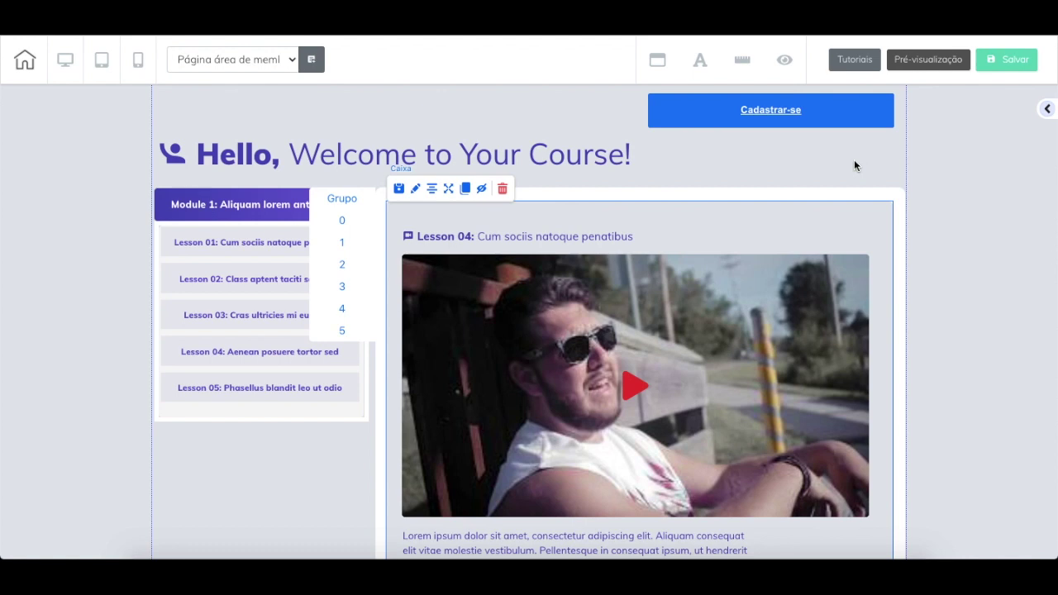
Add the App Membership Area and Business Membership Area ready-made panels to the page
{"action": "left_click", "coordinate": [1046, 109]}
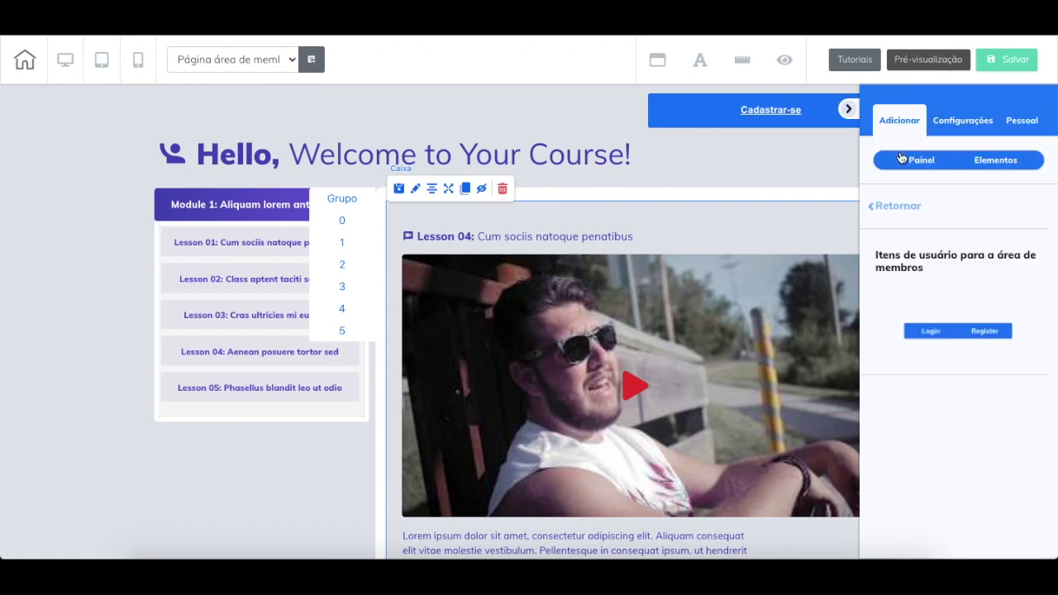
{"action": "left_click", "coordinate": [903, 159]}
{"action": "scroll", "coordinate": [937, 323], "scroll_direction": "down", "scroll_amount": 10}
{"action": "scroll", "coordinate": [938, 321], "scroll_direction": "down", "scroll_amount": 3}
{"action": "scroll", "coordinate": [938, 321], "scroll_direction": "up", "scroll_amount": 3}
{"action": "scroll", "coordinate": [938, 322], "scroll_direction": "up", "scroll_amount": 4}
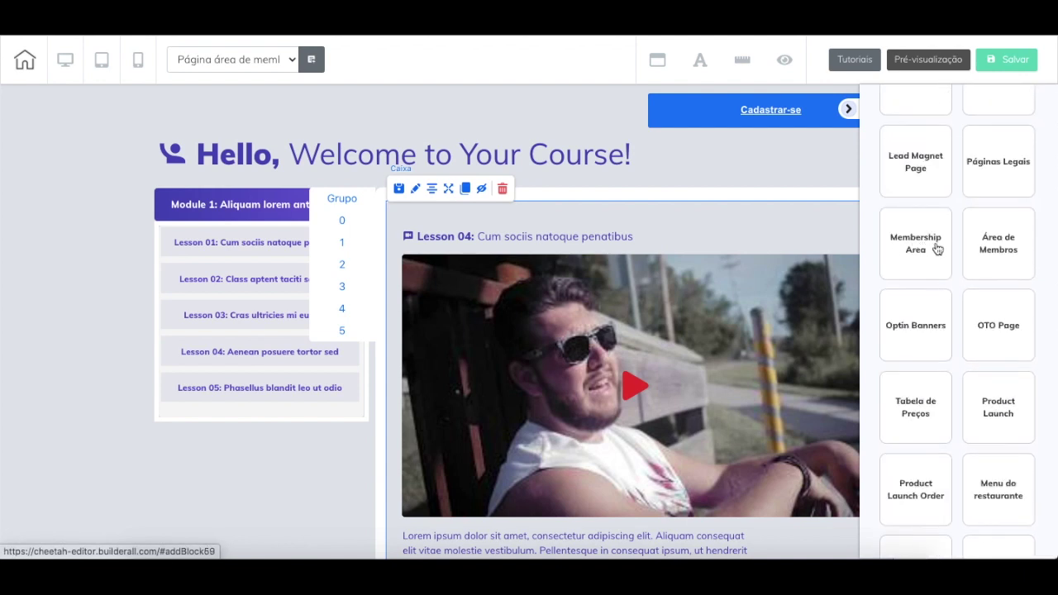
{"action": "left_click", "coordinate": [937, 249]}
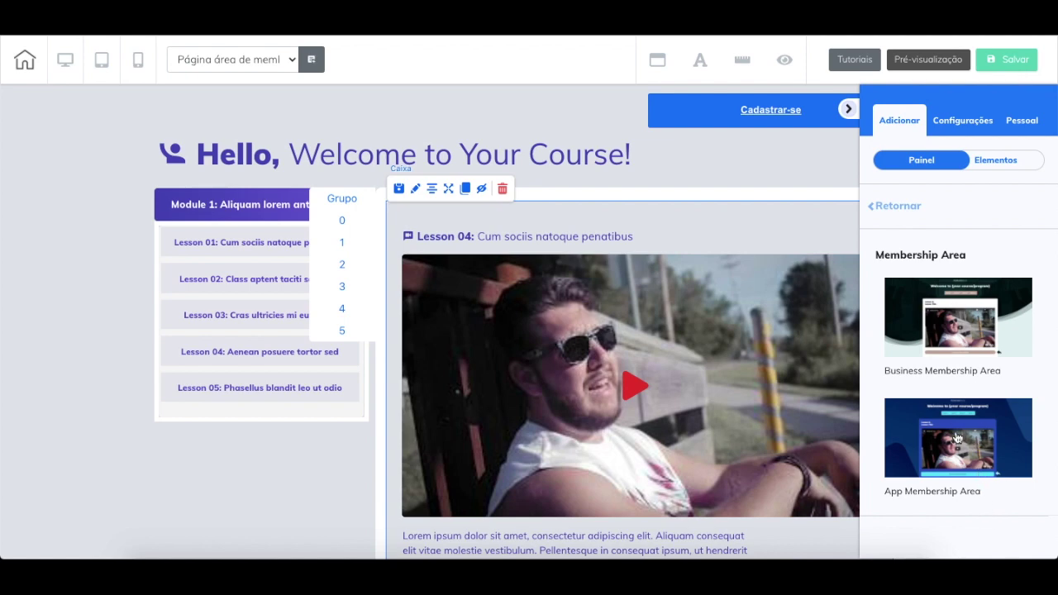
{"action": "left_click", "coordinate": [992, 460]}
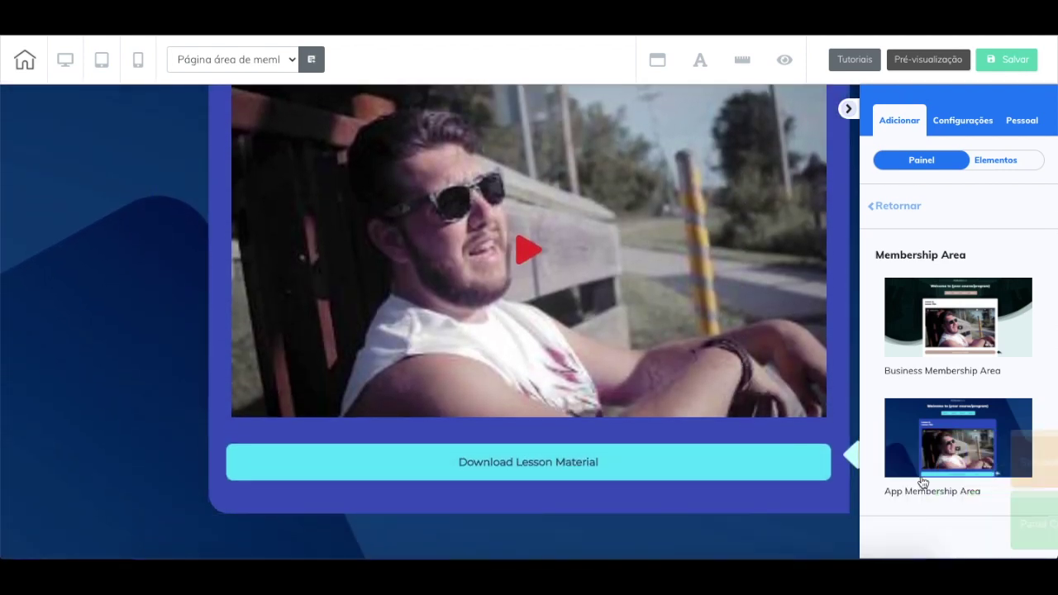
{"action": "left_click", "coordinate": [991, 317]}
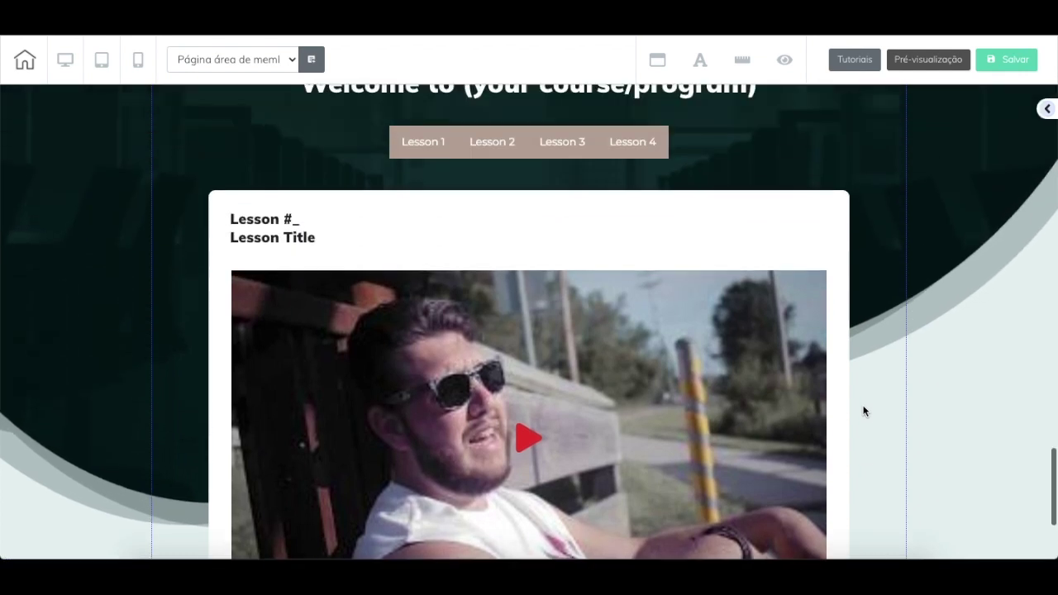
Examine the lesson menus, video areas and download buttons of the added membership panels and compare them with the page's other panels
{"action": "scroll", "coordinate": [863, 411], "scroll_direction": "up", "scroll_amount": 3}
{"action": "scroll", "coordinate": [571, 227], "scroll_direction": "down", "scroll_amount": 1}
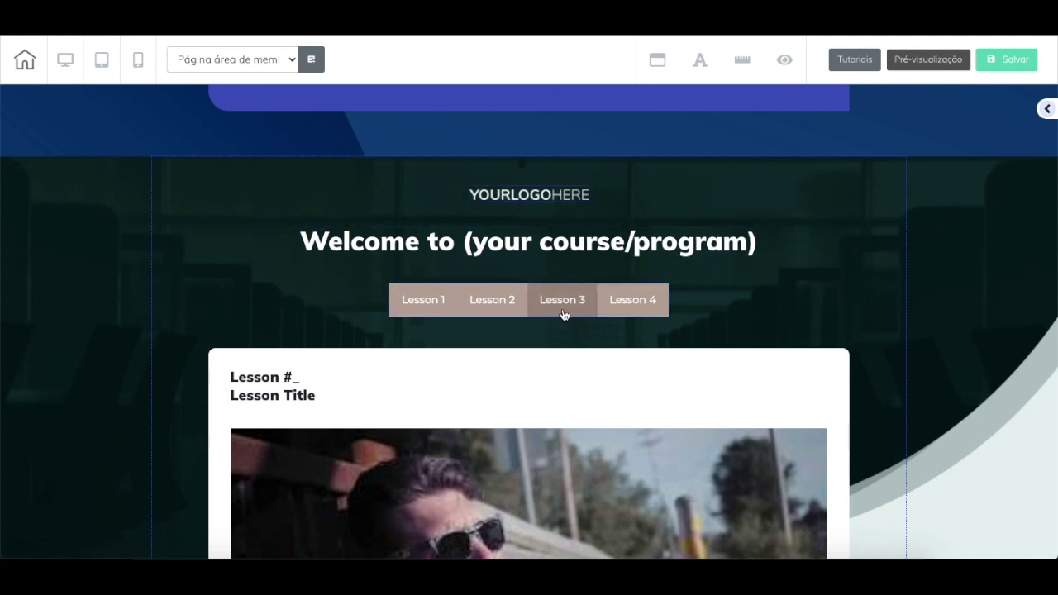
{"action": "scroll", "coordinate": [563, 310], "scroll_direction": "down", "scroll_amount": 2}
{"action": "scroll", "coordinate": [565, 316], "scroll_direction": "down", "scroll_amount": 3}
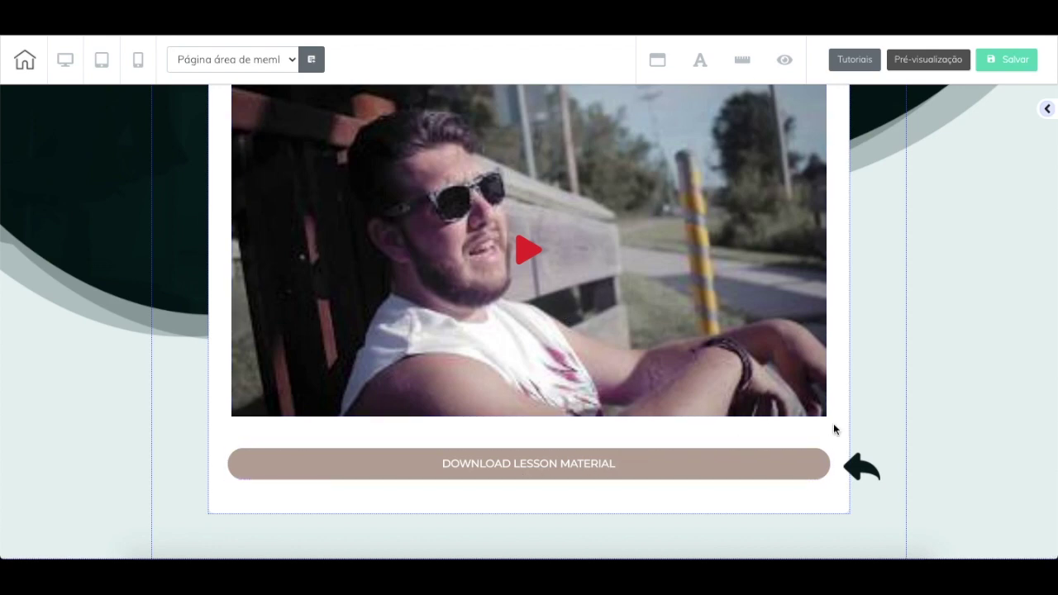
{"action": "scroll", "coordinate": [827, 361], "scroll_direction": "up", "scroll_amount": 1}
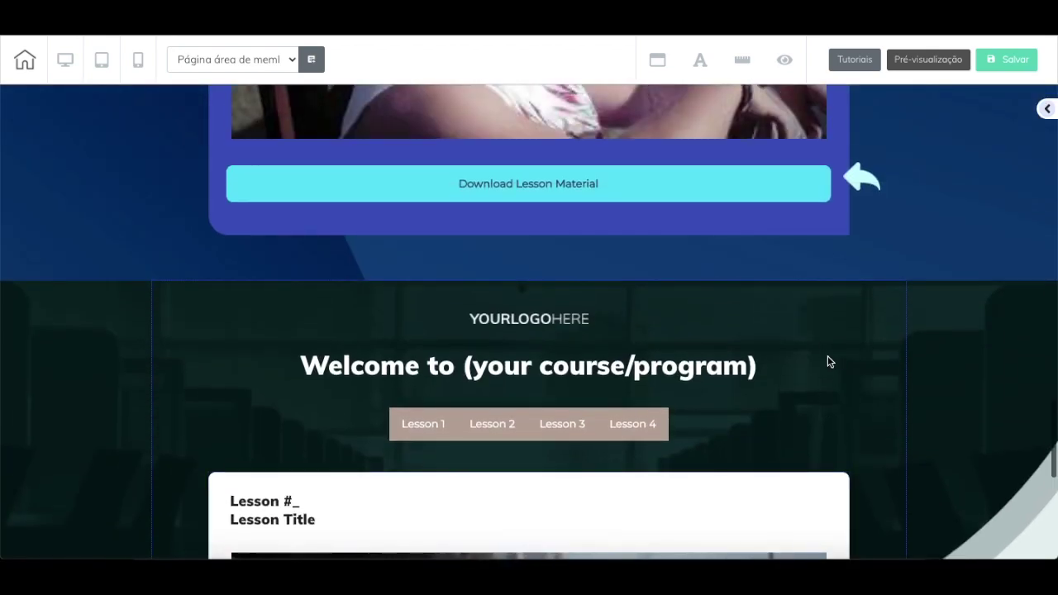
{"action": "scroll", "coordinate": [827, 361], "scroll_direction": "up", "scroll_amount": 1}
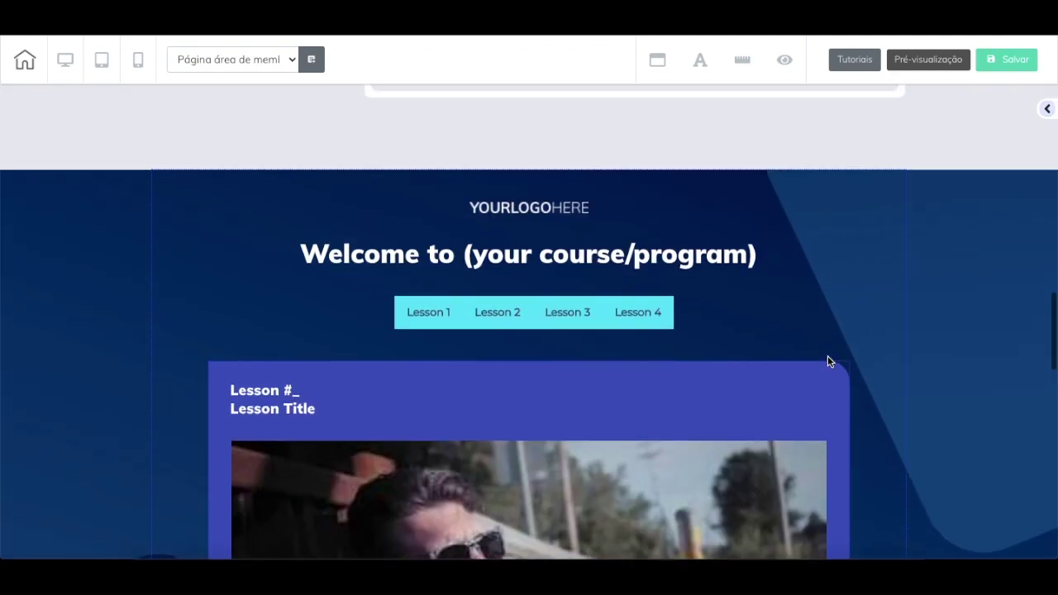
{"action": "scroll", "coordinate": [827, 361], "scroll_direction": "down", "scroll_amount": 2}
{"action": "scroll", "coordinate": [828, 355], "scroll_direction": "down", "scroll_amount": 7}
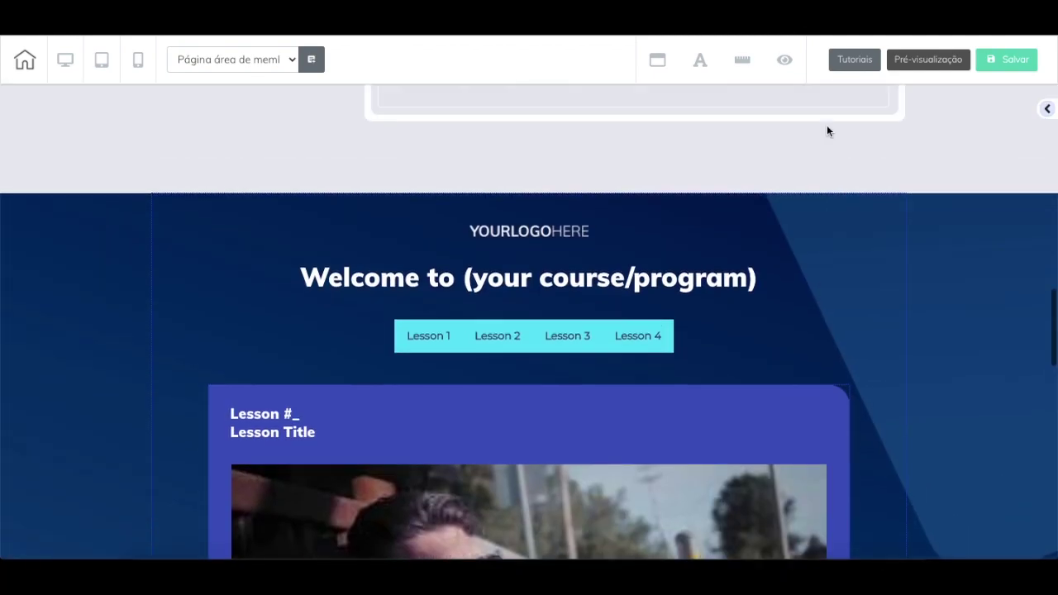
{"action": "scroll", "coordinate": [827, 131], "scroll_direction": "up", "scroll_amount": 3}
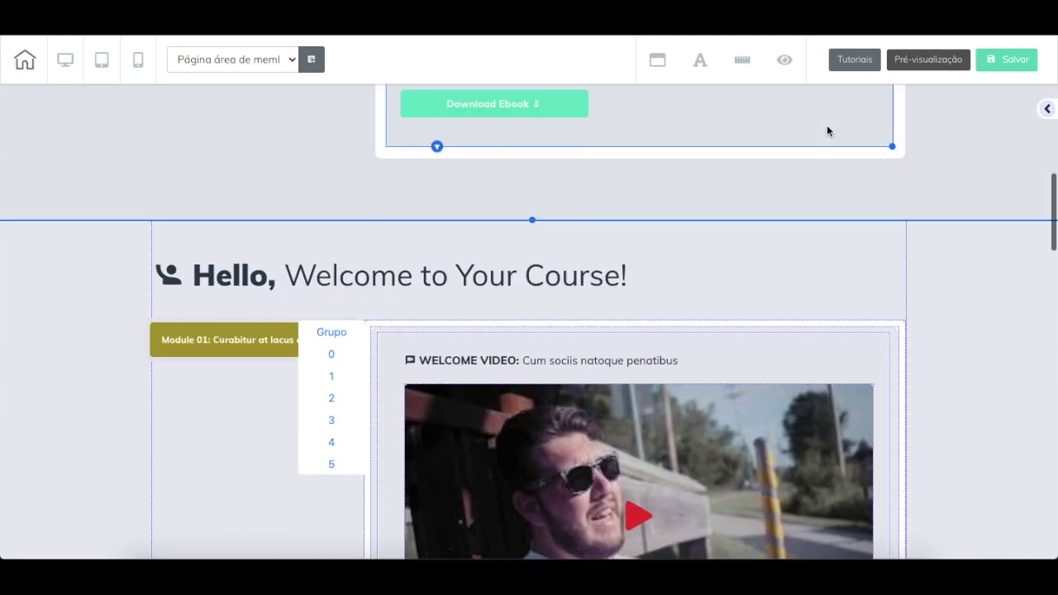
{"action": "scroll", "coordinate": [827, 131], "scroll_direction": "up", "scroll_amount": 4}
{"action": "scroll", "coordinate": [827, 131], "scroll_direction": "down", "scroll_amount": 5}
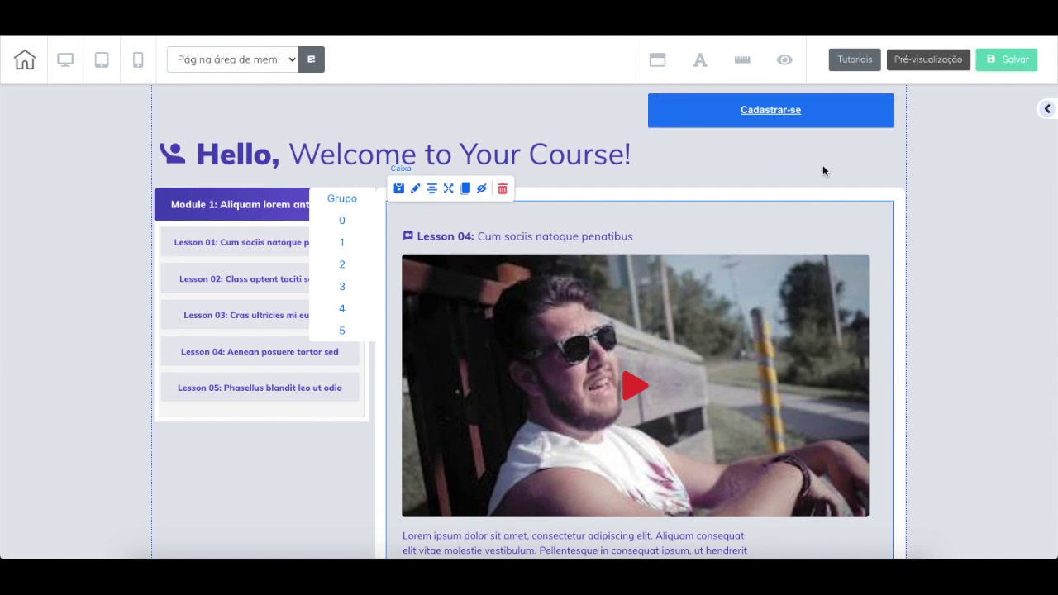
Open the user button's redirect settings, try Para o curso no elearning for Cadastrar-se, and return it to Para a página normal
{"action": "left_click", "coordinate": [844, 120]}
{"action": "left_click", "coordinate": [856, 121]}
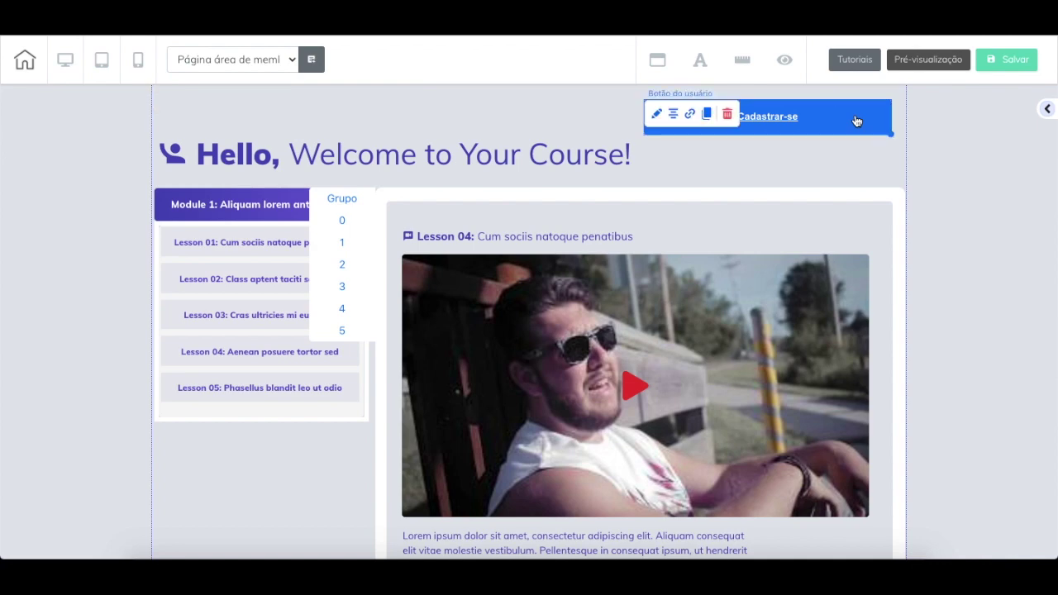
{"action": "left_click", "coordinate": [690, 113]}
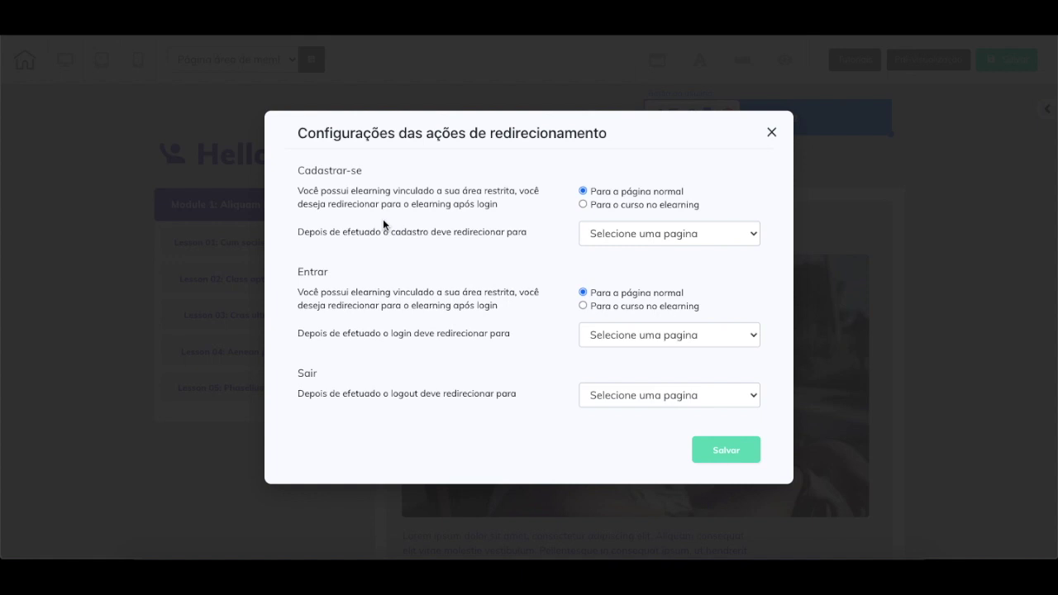
{"action": "left_click", "coordinate": [642, 205]}
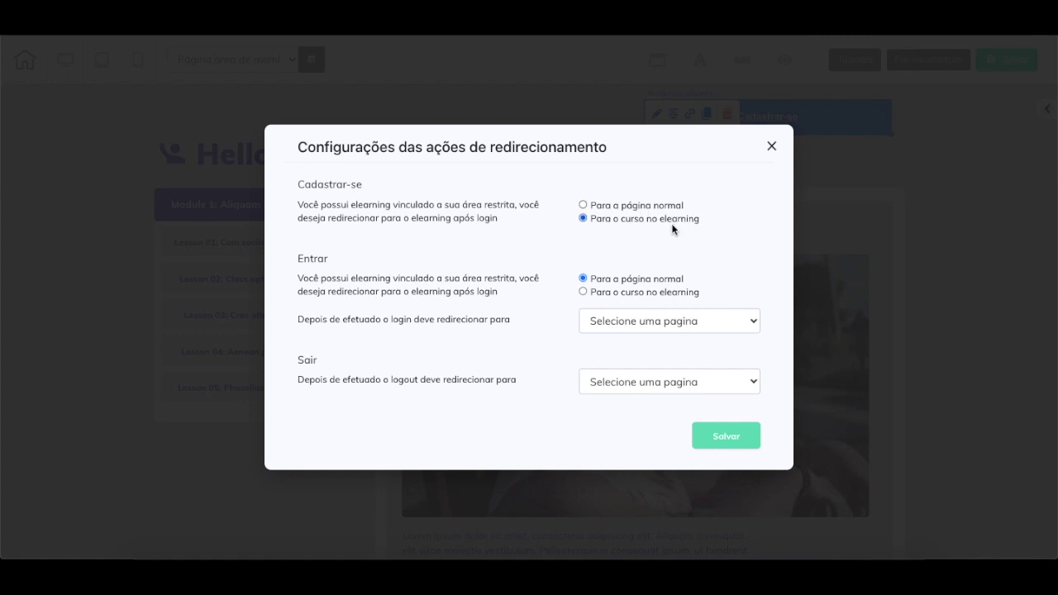
{"action": "left_click", "coordinate": [646, 204]}
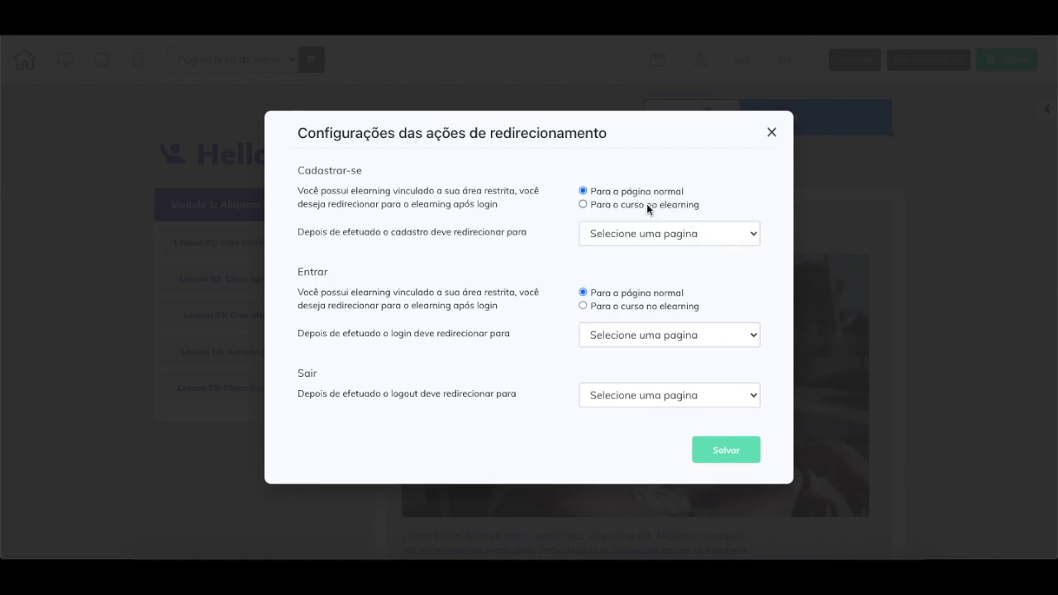
{"action": "left_click", "coordinate": [662, 239]}
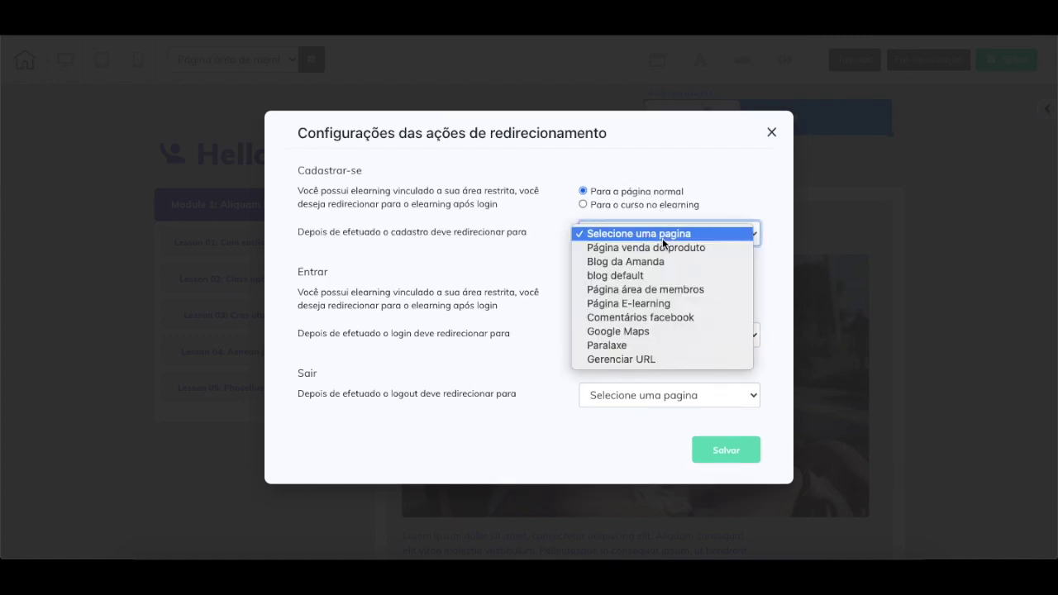
{"action": "left_click", "coordinate": [666, 234]}
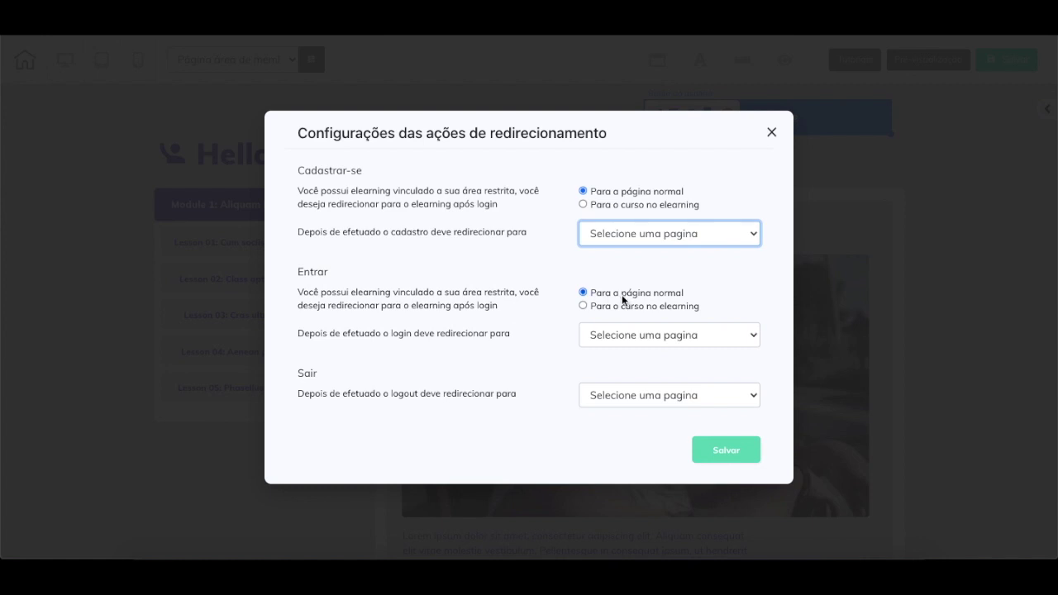
Review the page choices for the Entrar redirect and set it to Para o curso no elearning
{"action": "left_click", "coordinate": [661, 334]}
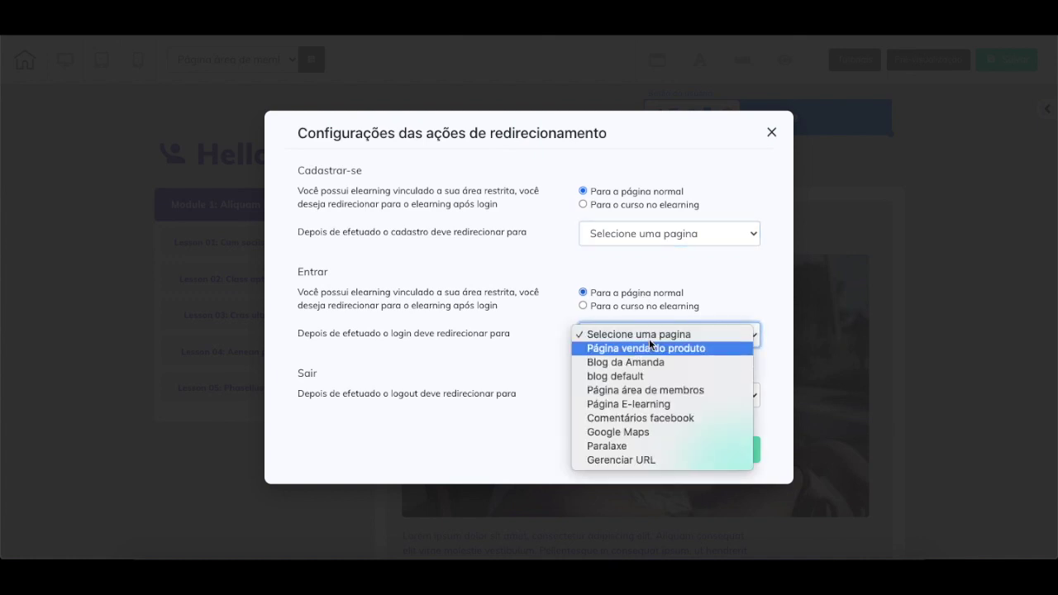
{"action": "left_click", "coordinate": [665, 306]}
{"action": "left_click", "coordinate": [666, 307]}
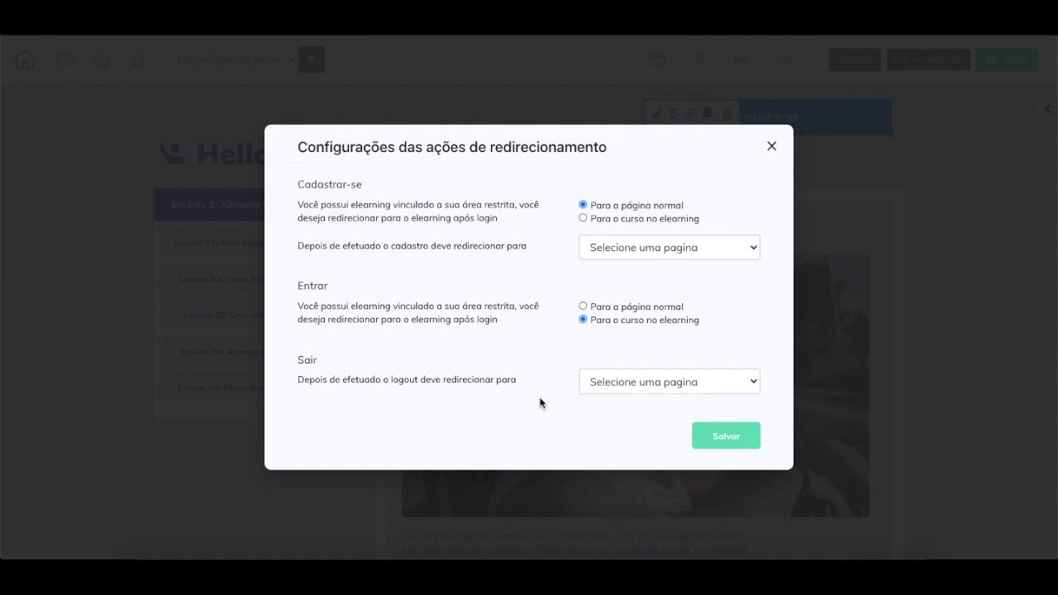
Review the page choices for the Sair redirect, keep Selecione uma pagina, and save the redirect settings
{"action": "left_click", "coordinate": [674, 388]}
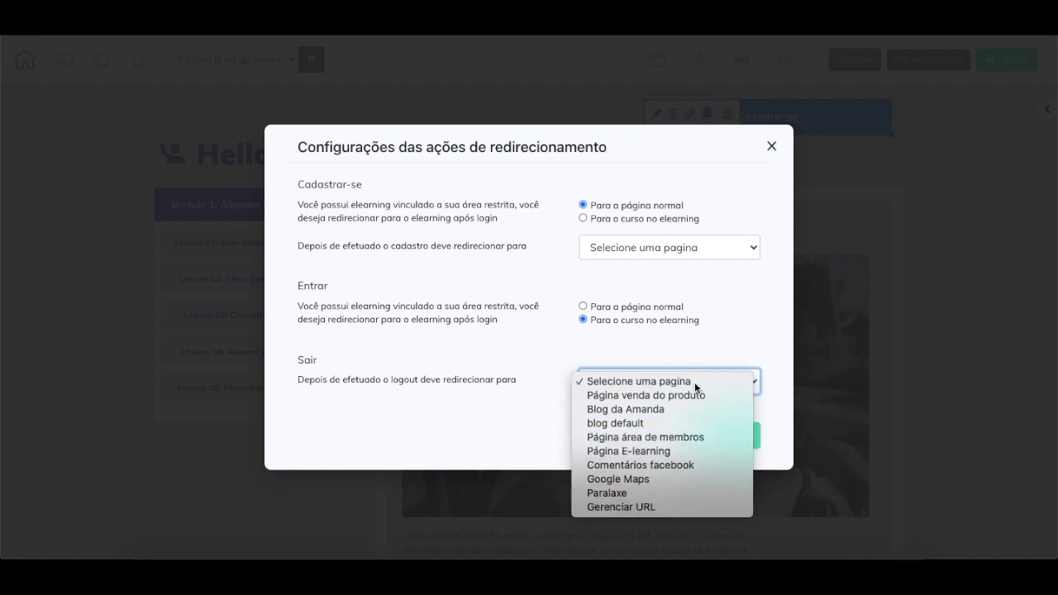
{"action": "left_click", "coordinate": [695, 382]}
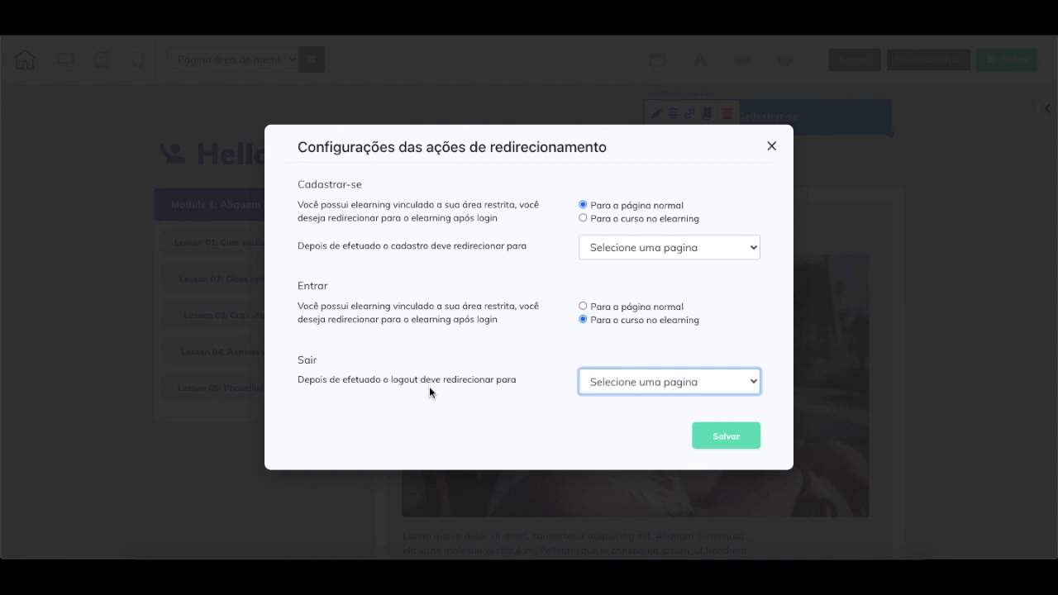
{"action": "left_click", "coordinate": [713, 439]}
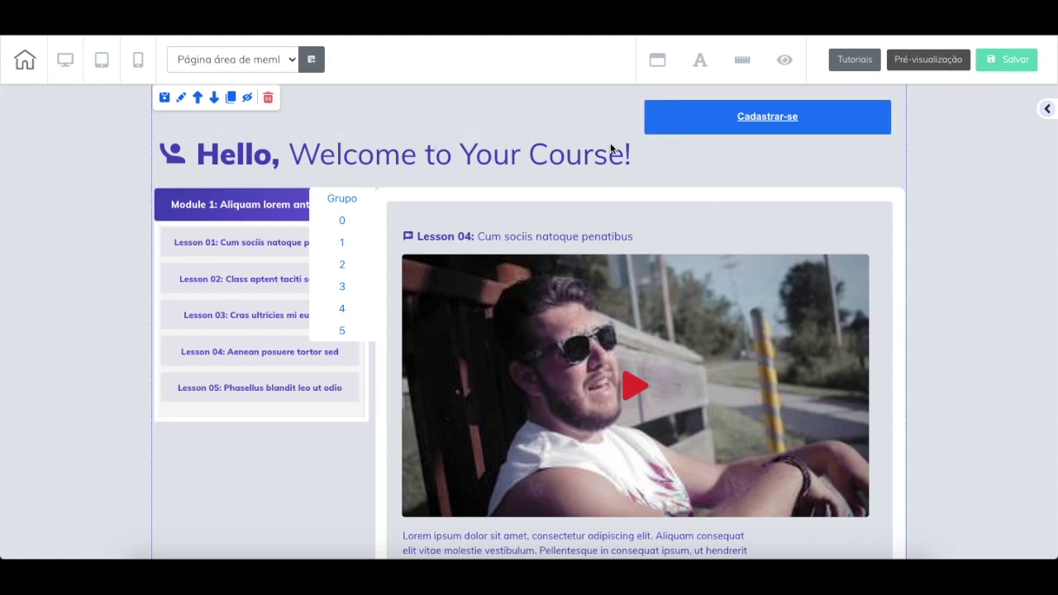
{"action": "scroll", "coordinate": [421, 324], "scroll_direction": "down", "scroll_amount": 2}
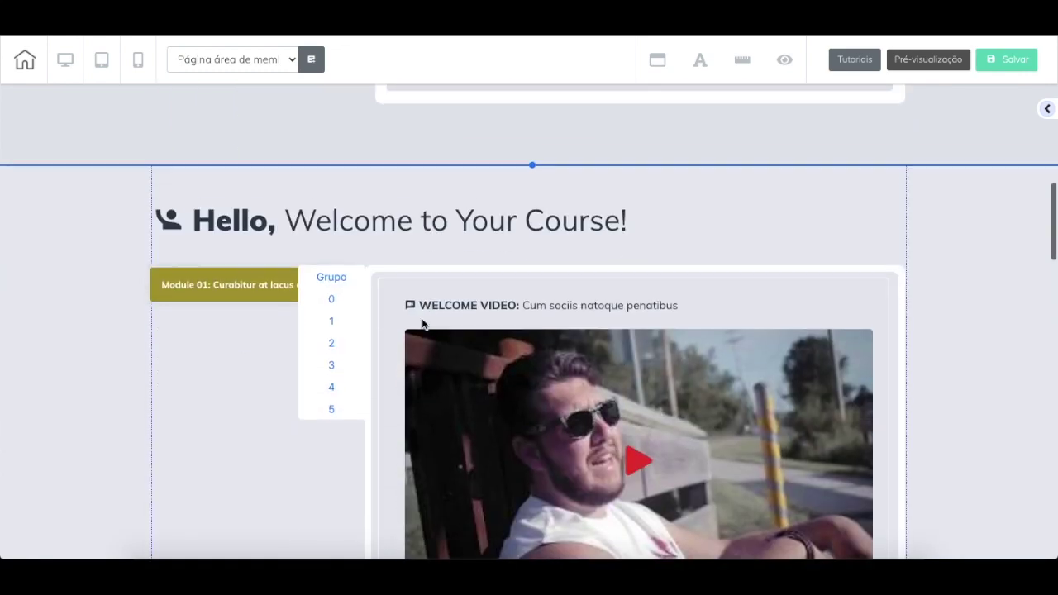